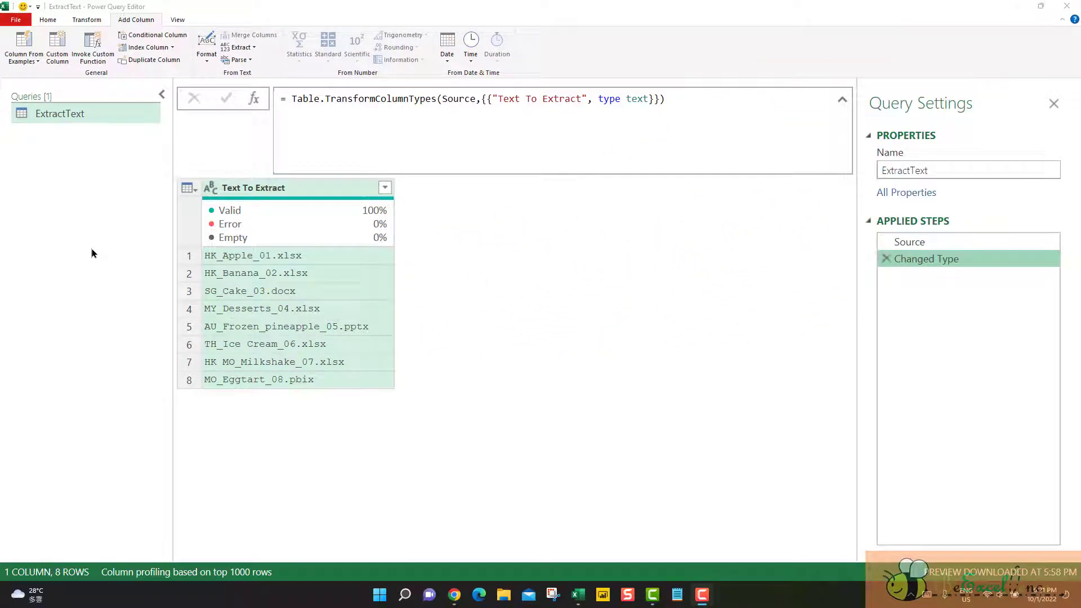
Browse the Extract options on the Transform and Add Column tabs
{"action": "left_click", "coordinate": [88, 21]}
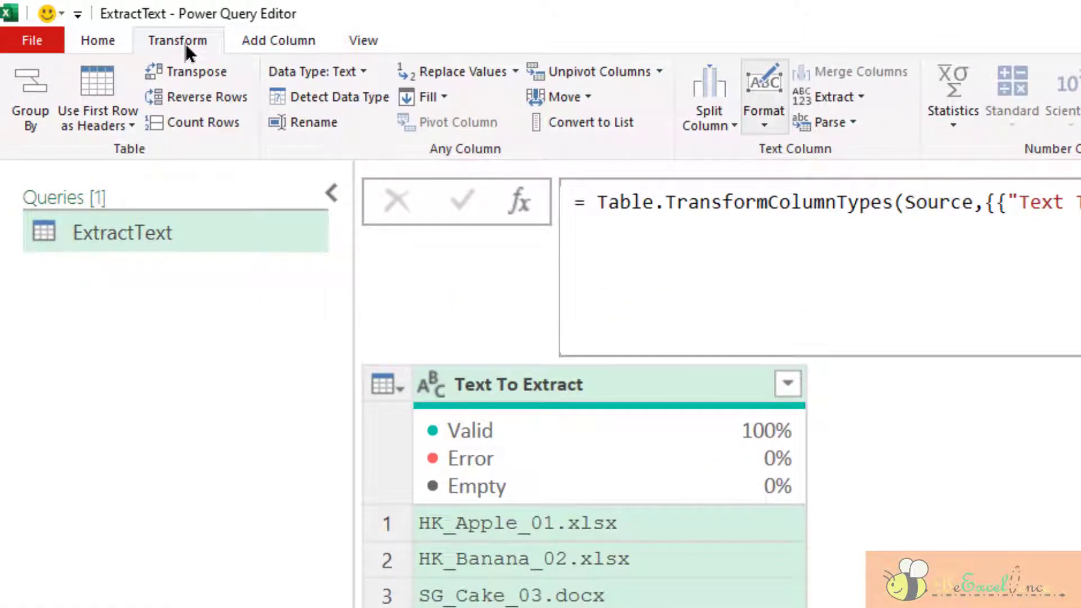
{"action": "left_click", "coordinate": [860, 91]}
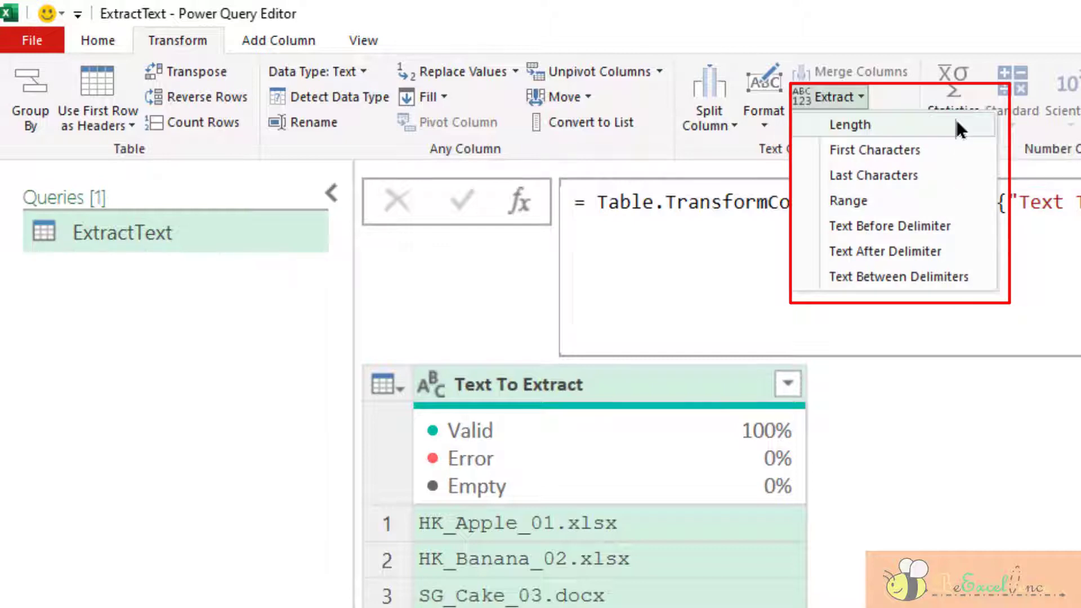
{"action": "left_click", "coordinate": [292, 42]}
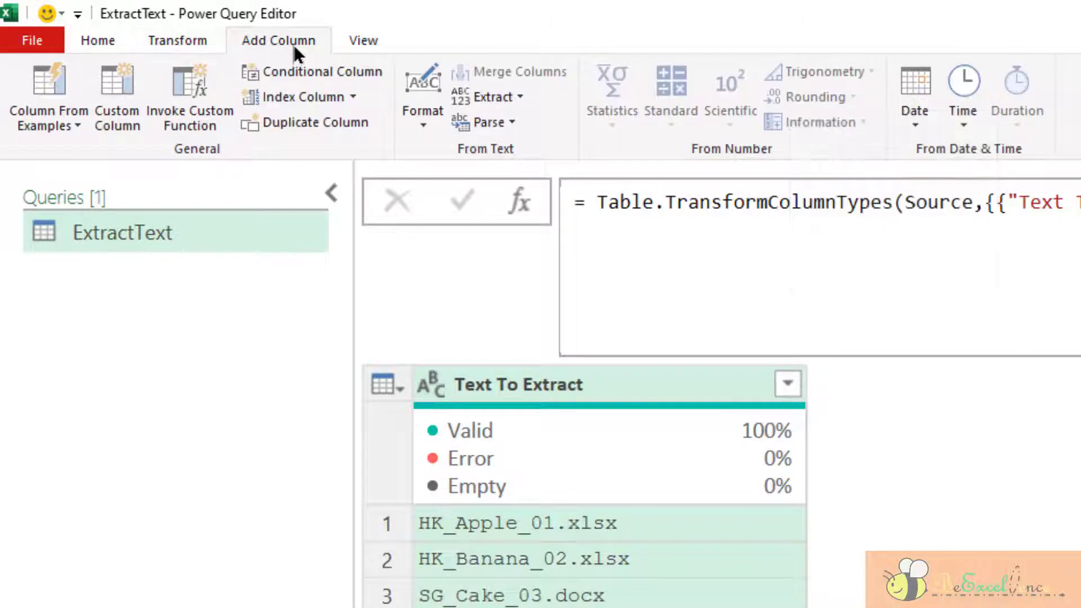
{"action": "left_click", "coordinate": [509, 99]}
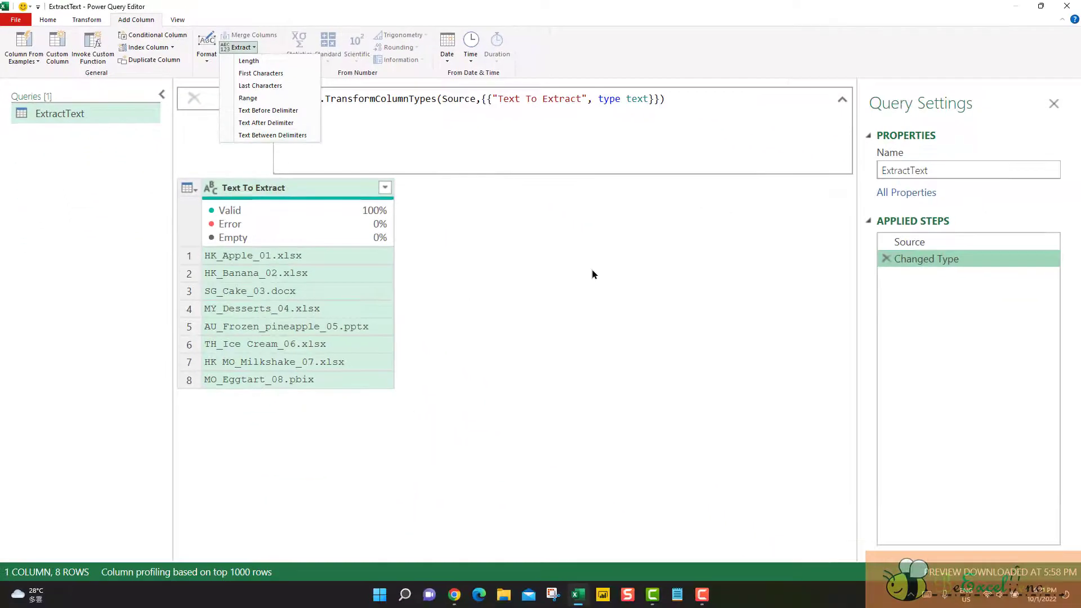
{"action": "left_click", "coordinate": [591, 274]}
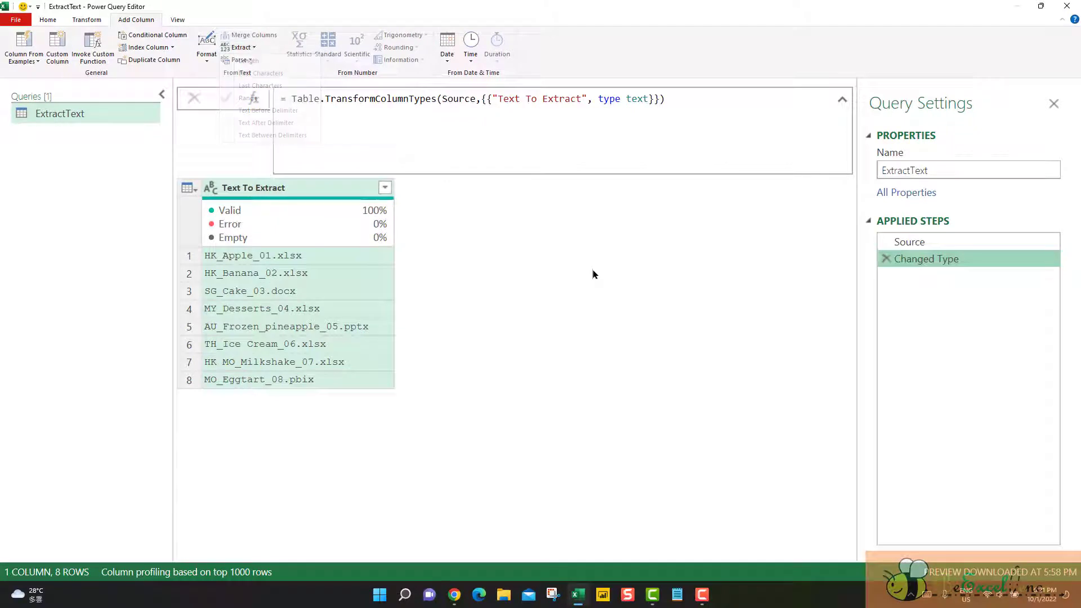
Replace Text To Extract with each name's length, then delete the Calculated Text Length step
{"action": "left_click", "coordinate": [92, 19]}
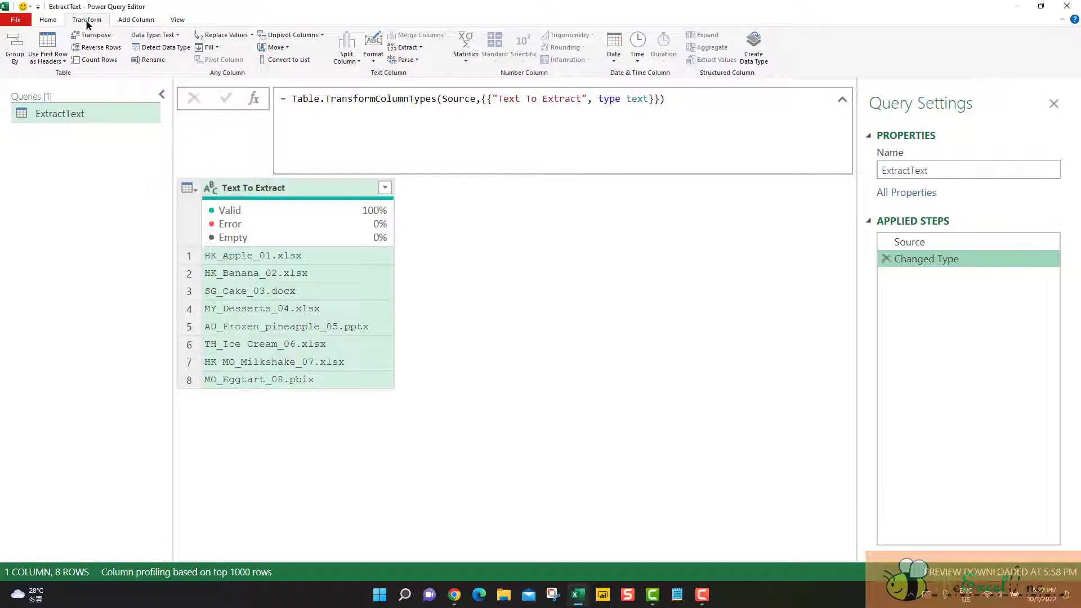
{"action": "left_click", "coordinate": [303, 189]}
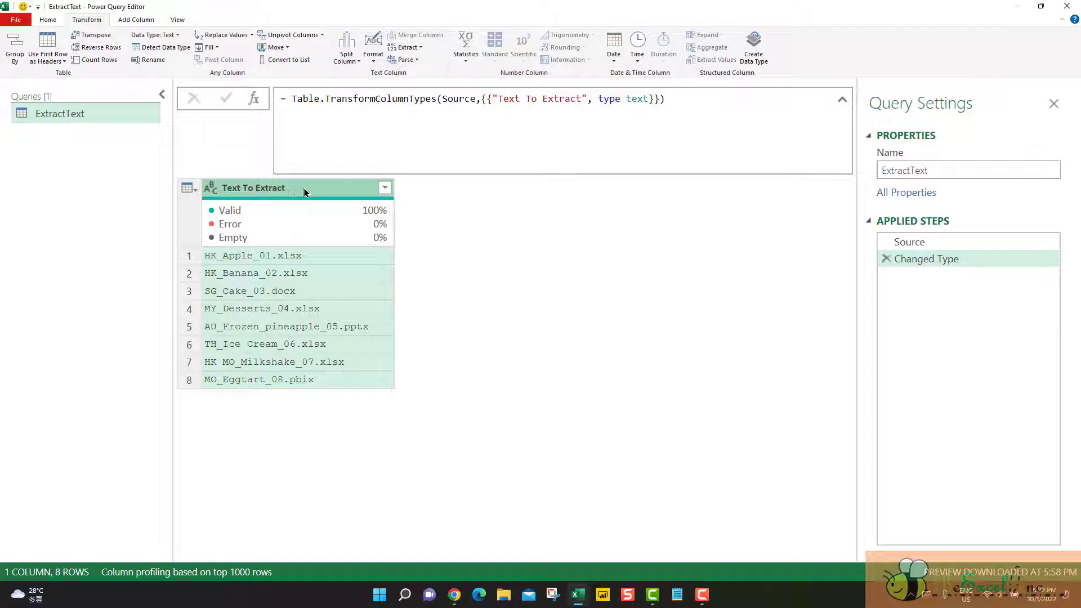
{"action": "left_click", "coordinate": [404, 48]}
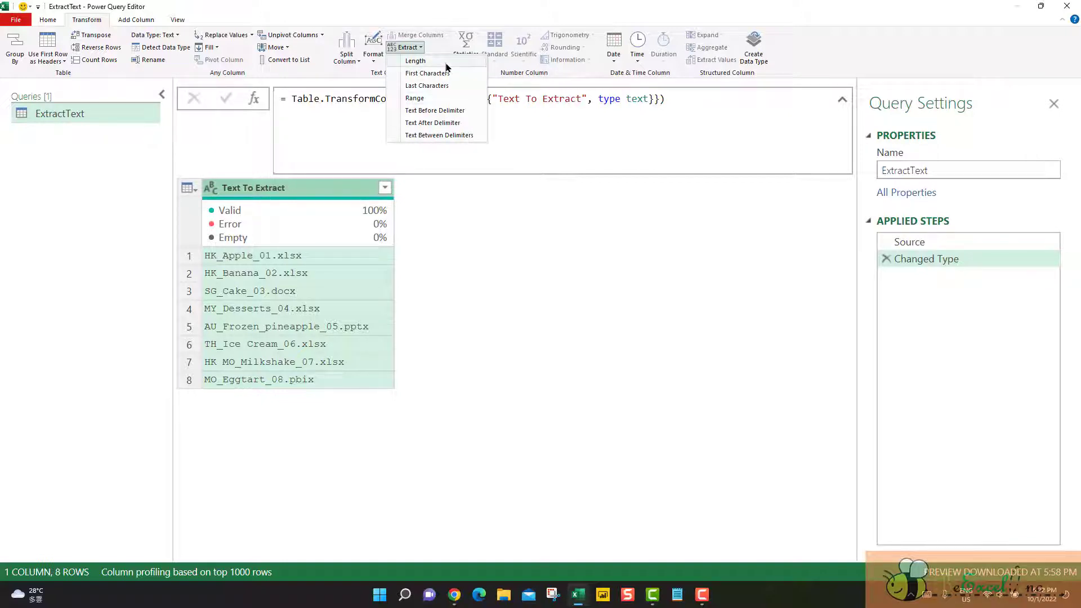
{"action": "left_click", "coordinate": [445, 62]}
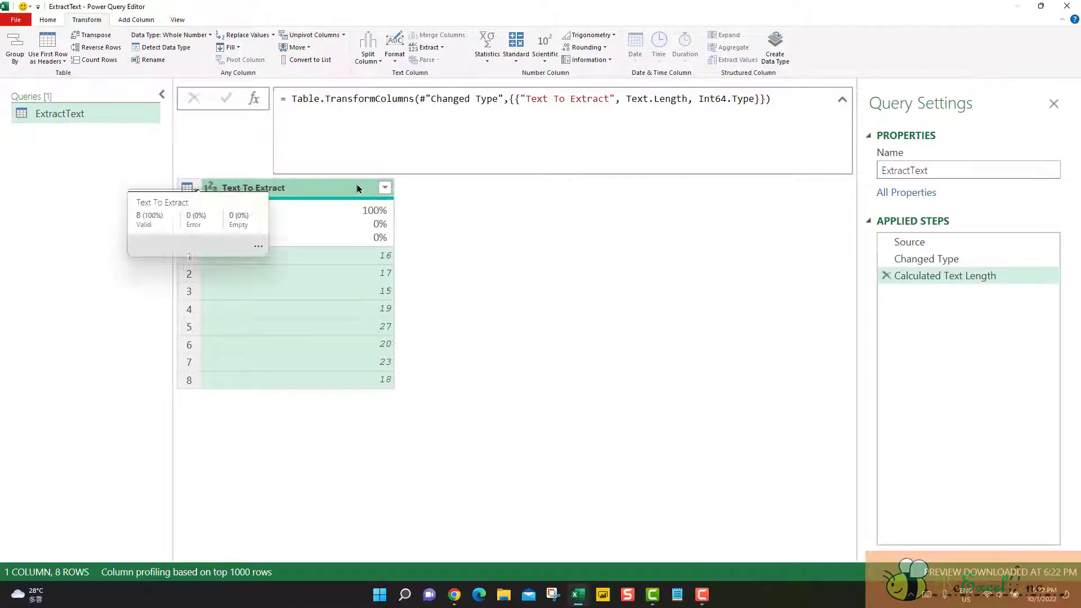
{"action": "left_click", "coordinate": [886, 276]}
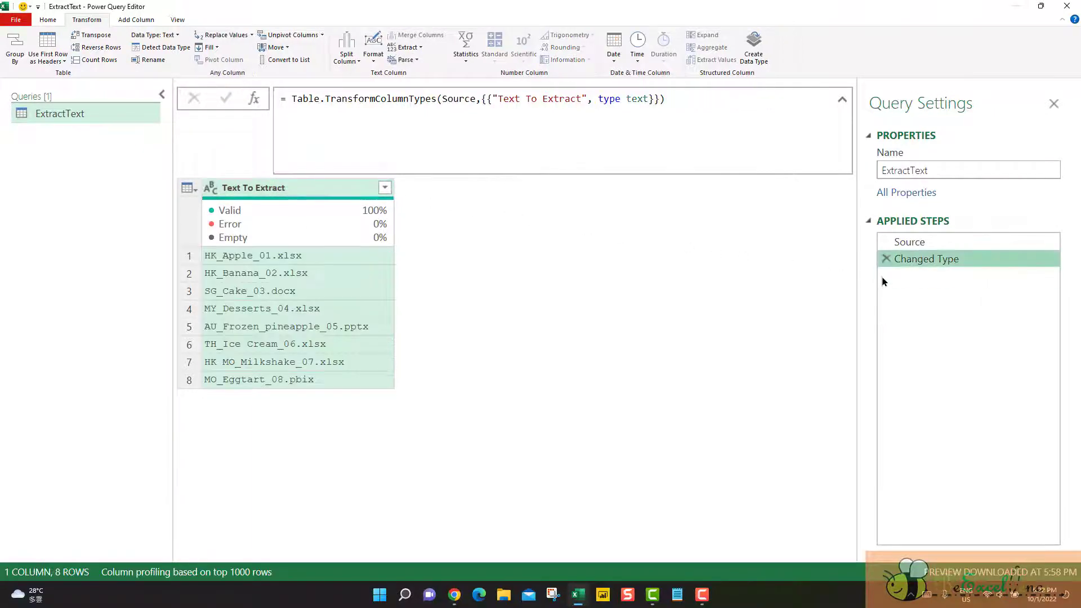
Add a Length column from Text To Extract, then delete the Inserted Text Length step
{"action": "left_click", "coordinate": [280, 190]}
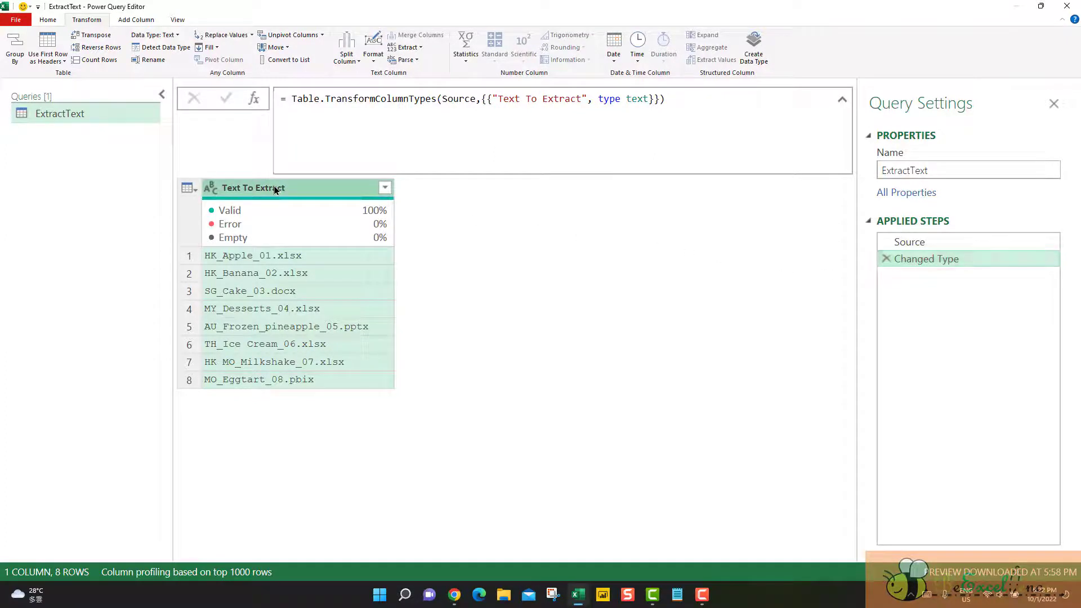
{"action": "left_click", "coordinate": [145, 21]}
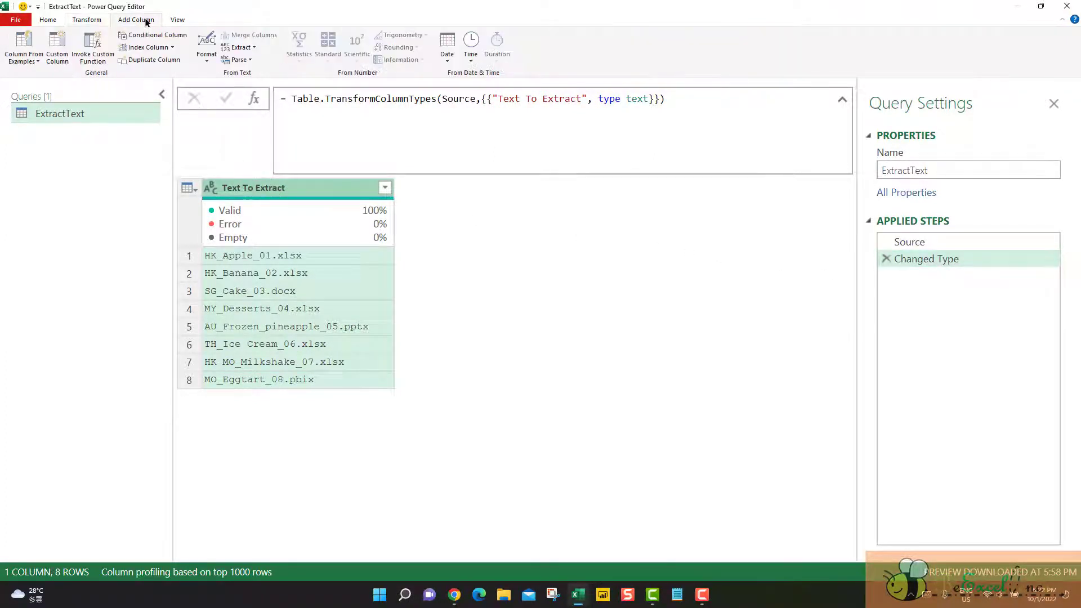
{"action": "left_click", "coordinate": [248, 47]}
{"action": "left_click", "coordinate": [288, 62]}
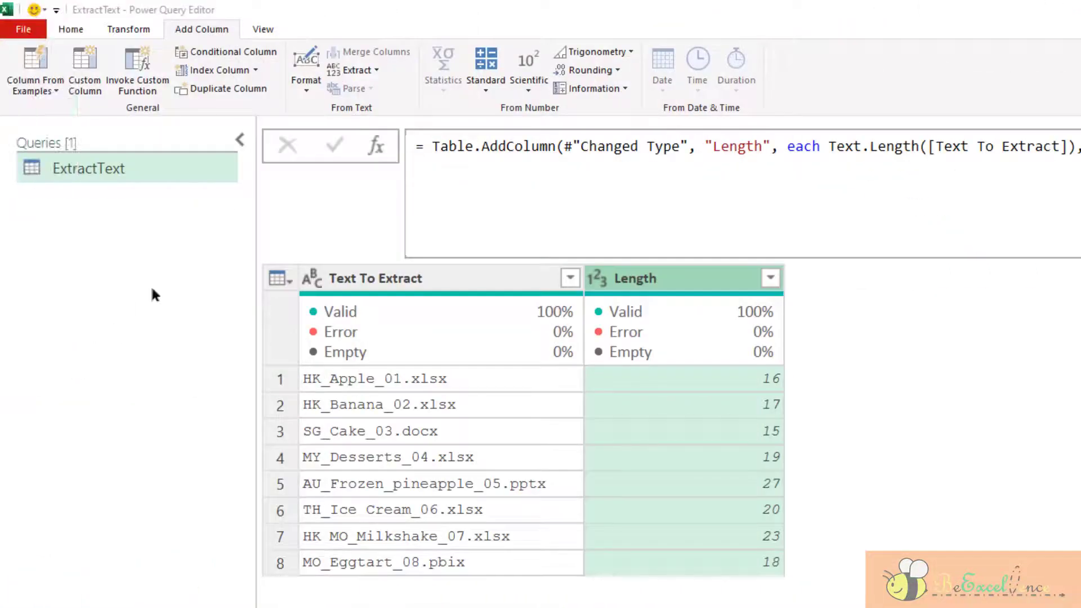
{"action": "left_click", "coordinate": [376, 70]}
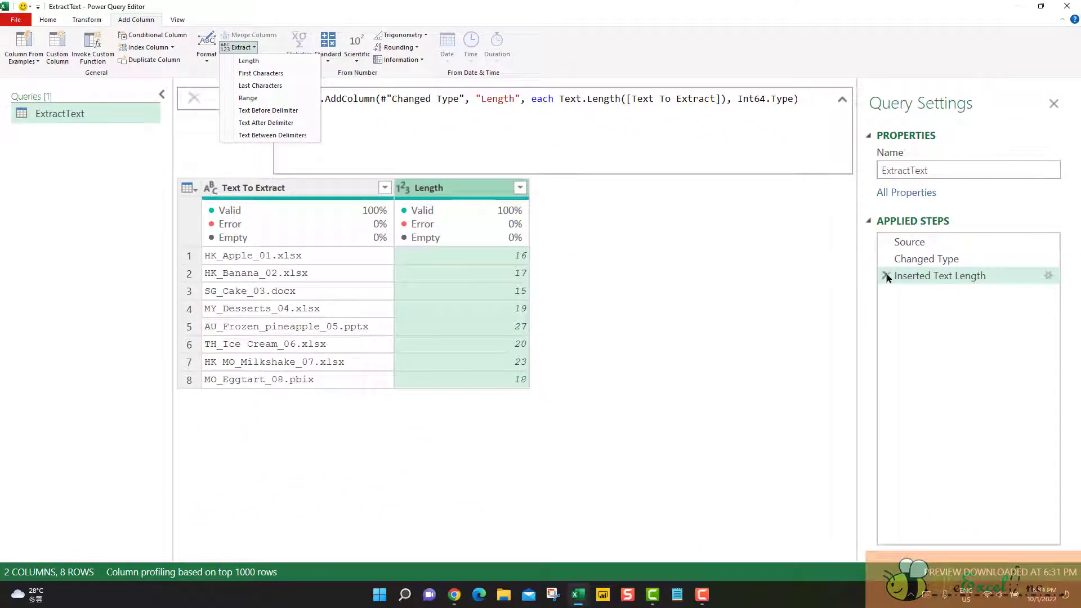
{"action": "left_click", "coordinate": [887, 277]}
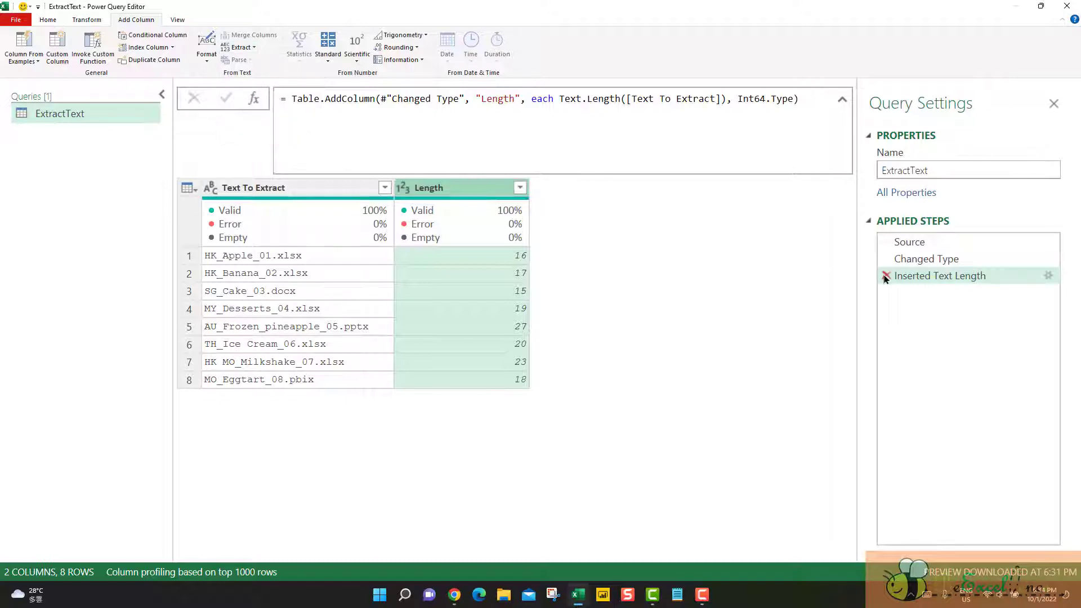
{"action": "left_click", "coordinate": [886, 277]}
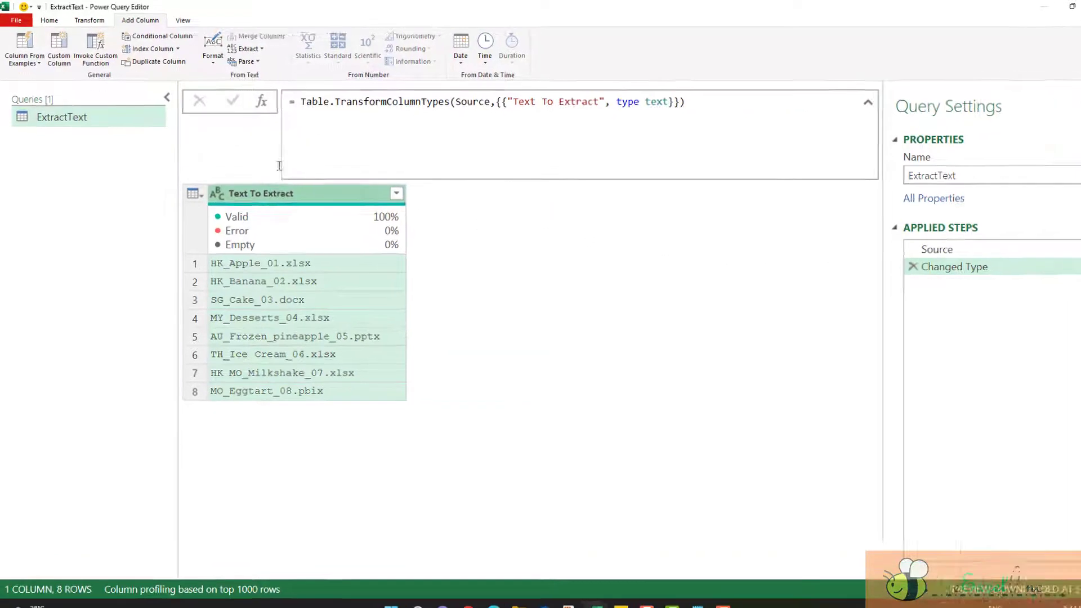
{"action": "left_click", "coordinate": [260, 48]}
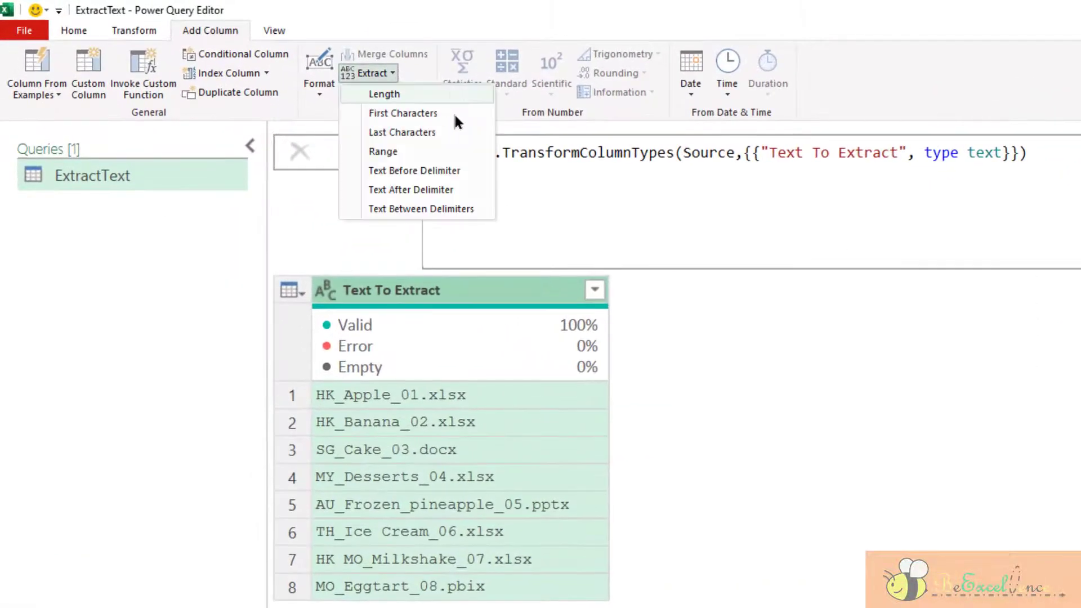
{"action": "left_click", "coordinate": [454, 113]}
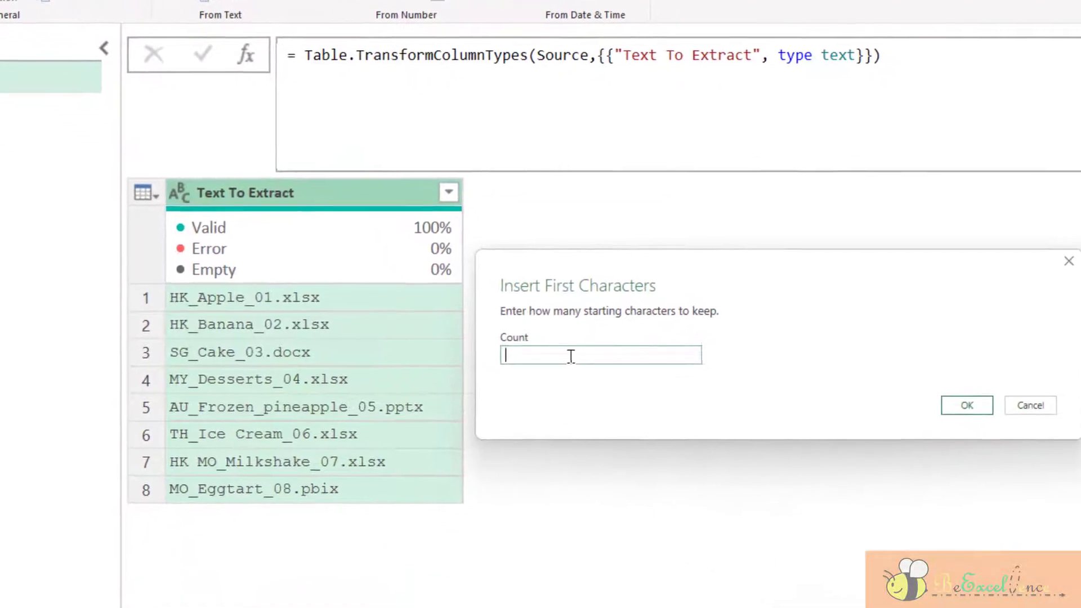
{"action": "type", "text": "2"}
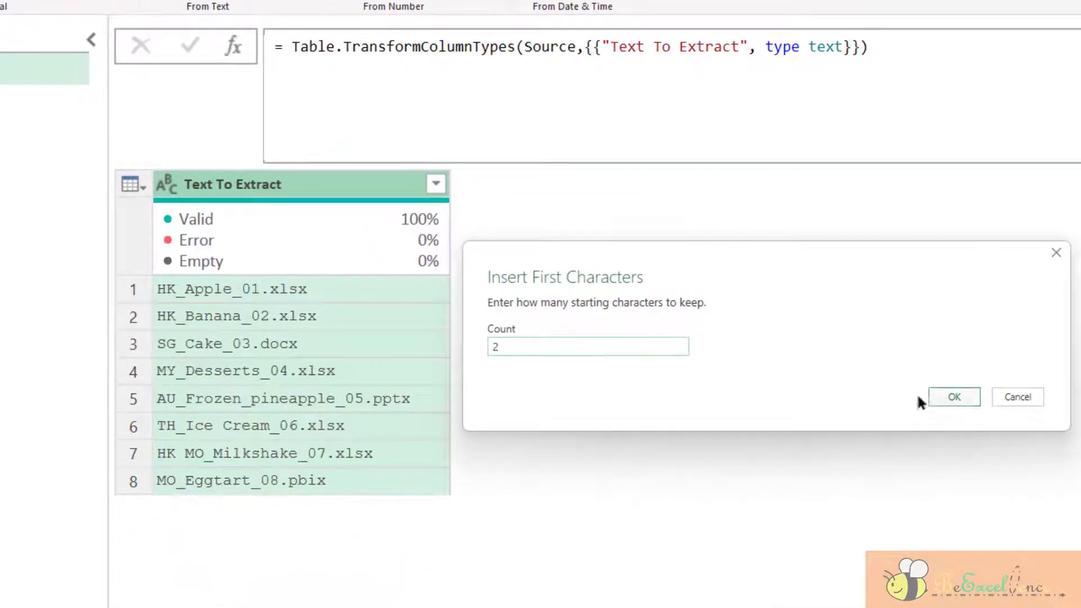
{"action": "left_click", "coordinate": [951, 398]}
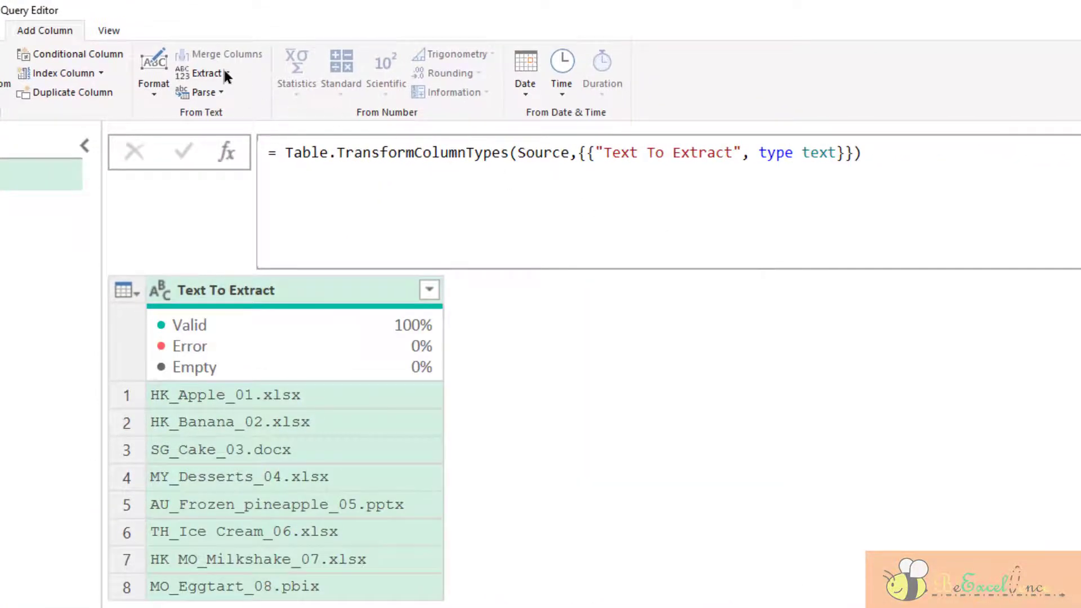
{"action": "left_click", "coordinate": [225, 73]}
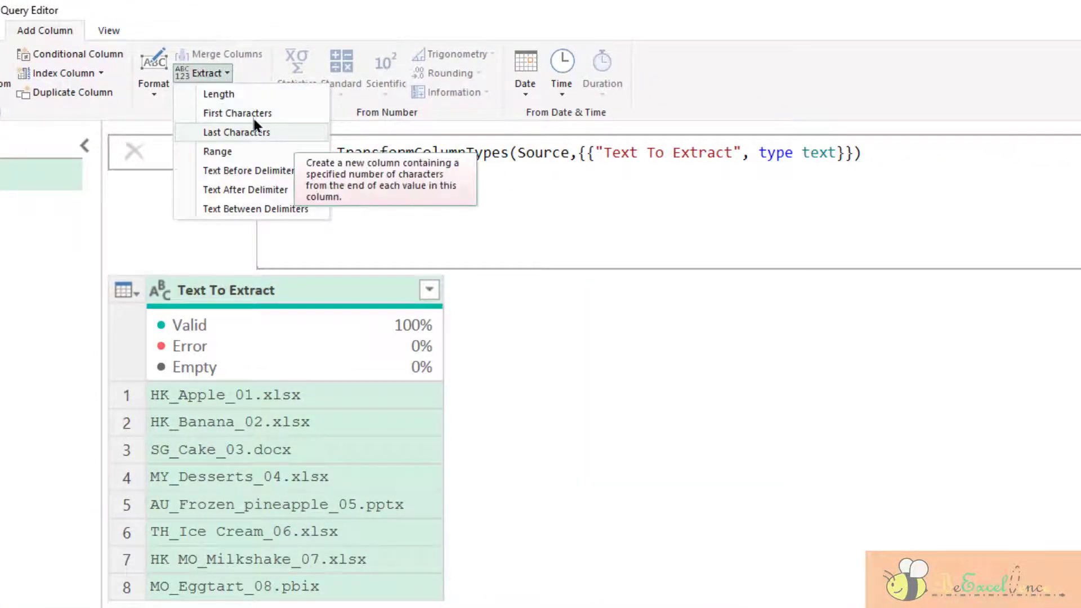
{"action": "left_click", "coordinate": [294, 134]}
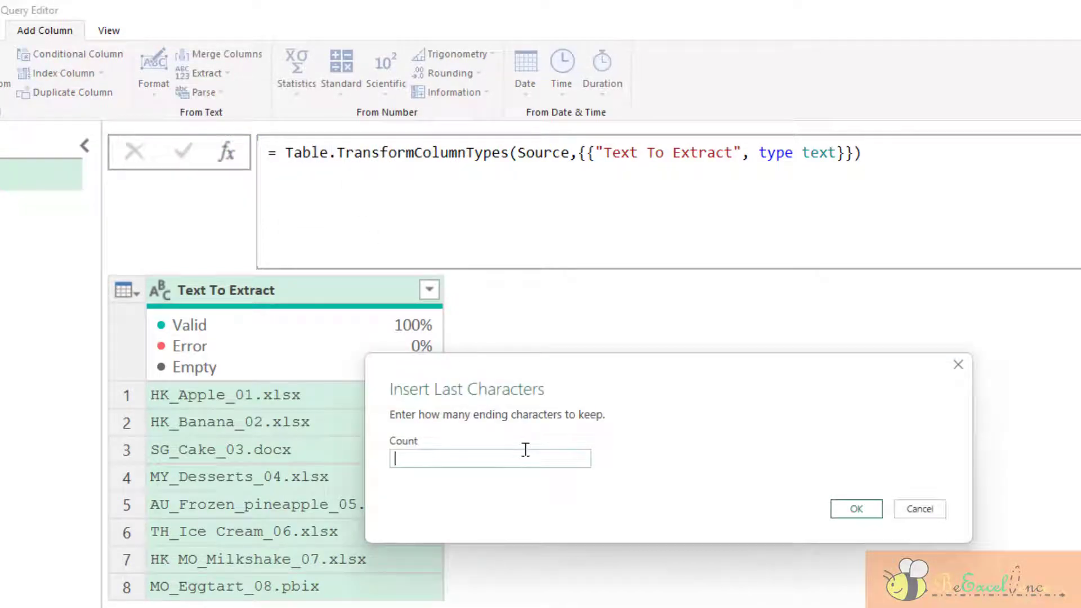
{"action": "type", "text": "4"}
{"action": "left_click", "coordinate": [855, 508]}
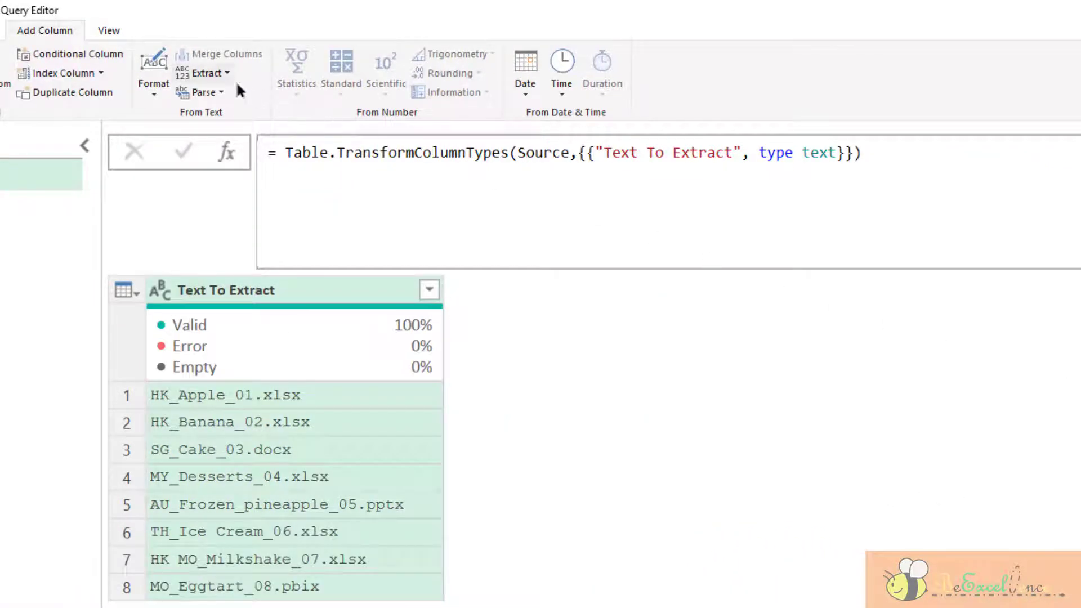
Add a Text Range column keeping 3 characters from starting index 2
{"action": "left_click", "coordinate": [228, 75]}
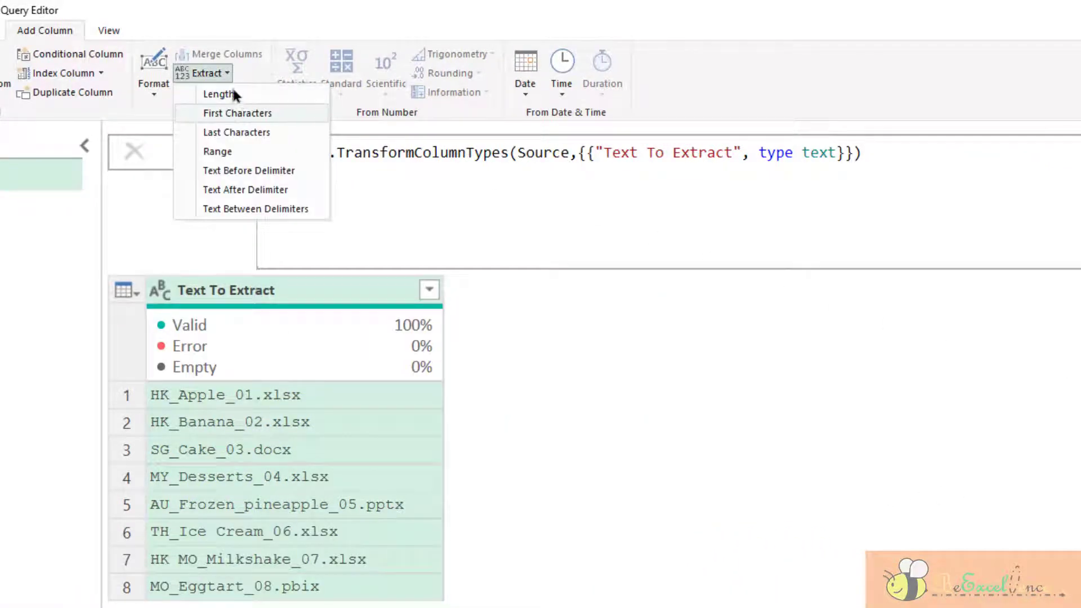
{"action": "left_click", "coordinate": [267, 150]}
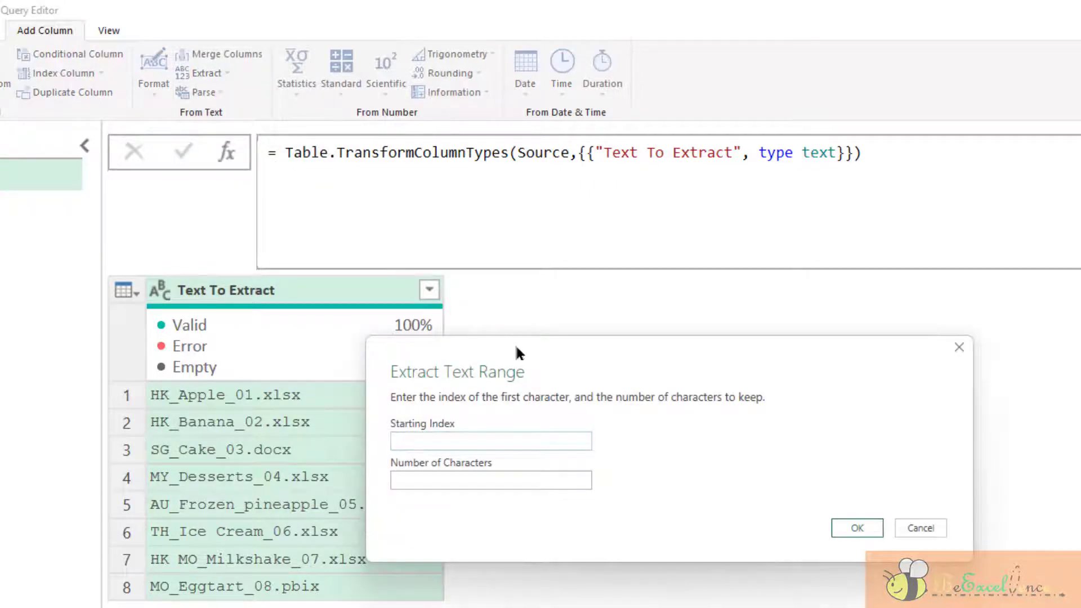
{"action": "left_click_drag", "start_coordinate": [547, 340], "coordinate": [610, 319]}
{"action": "left_click", "coordinate": [546, 416]}
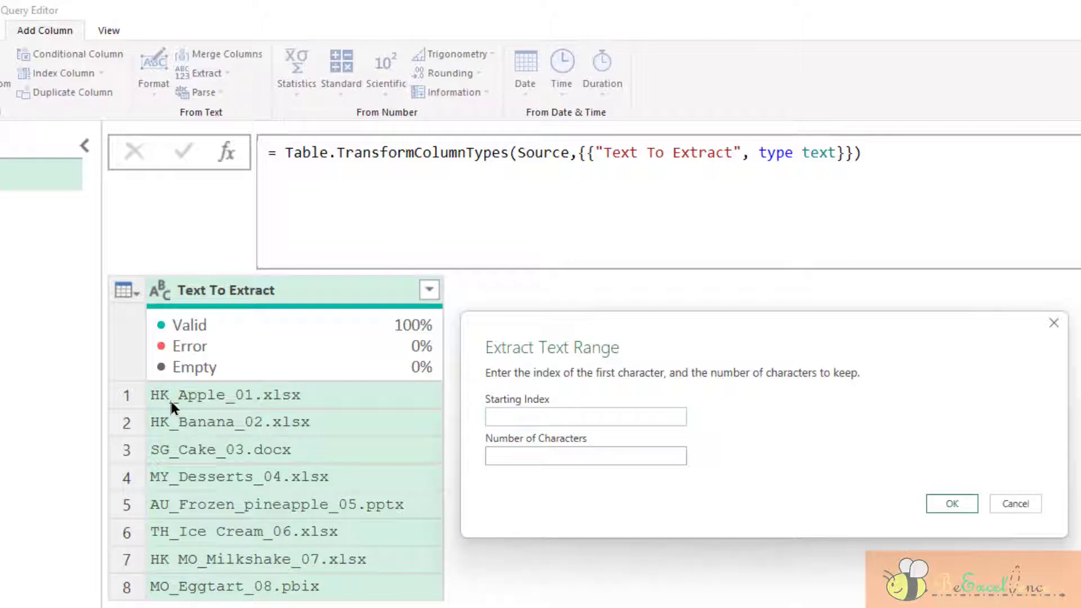
{"action": "type", "text": "2"}
{"action": "left_click", "coordinate": [617, 455]}
{"action": "type", "text": "3"}
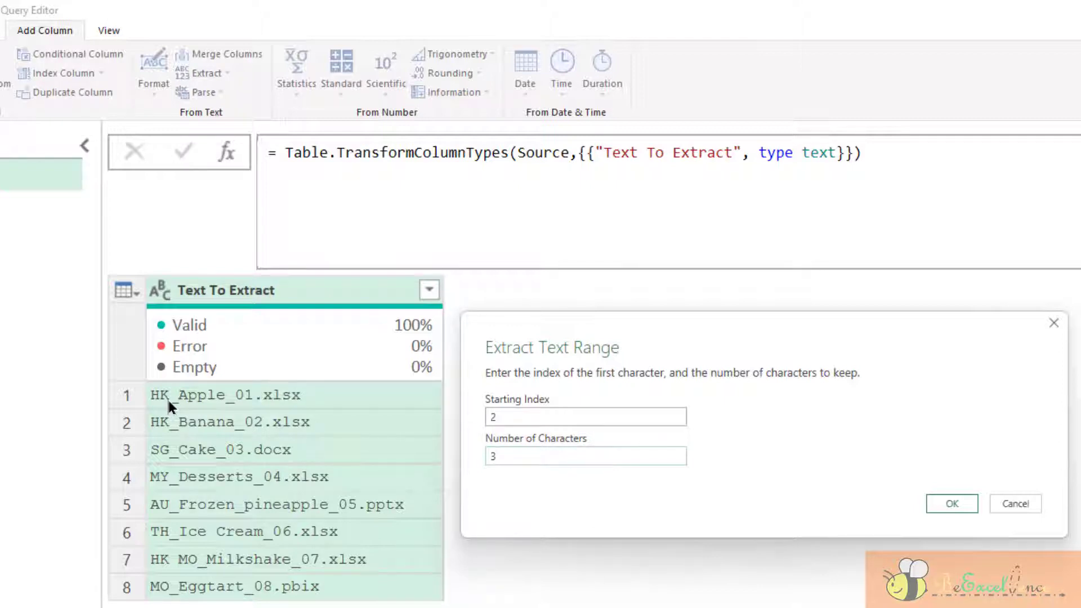
{"action": "left_click", "coordinate": [953, 504]}
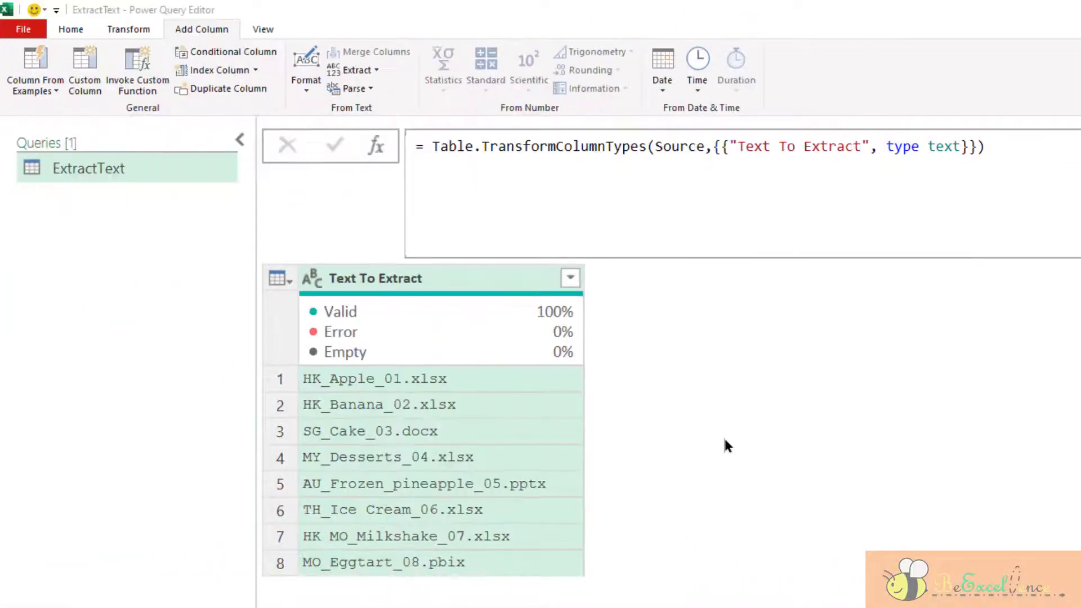
Add a Text Before Delimiter column split on _, giving HK, SG, MY and HK MO
{"action": "left_click", "coordinate": [374, 68]}
{"action": "left_click", "coordinate": [448, 164]}
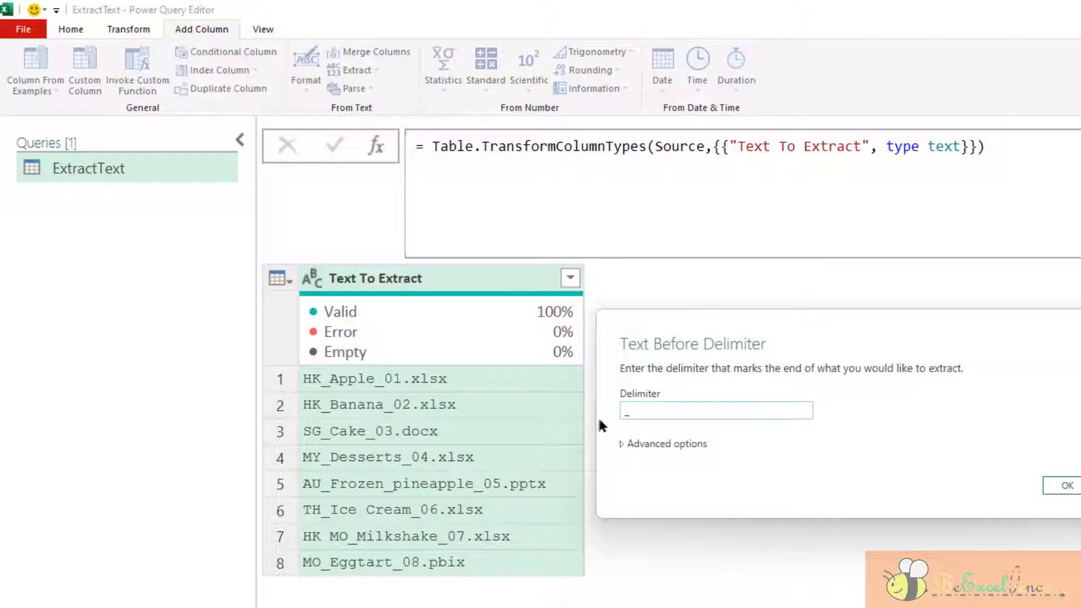
{"action": "left_click", "coordinate": [1063, 487]}
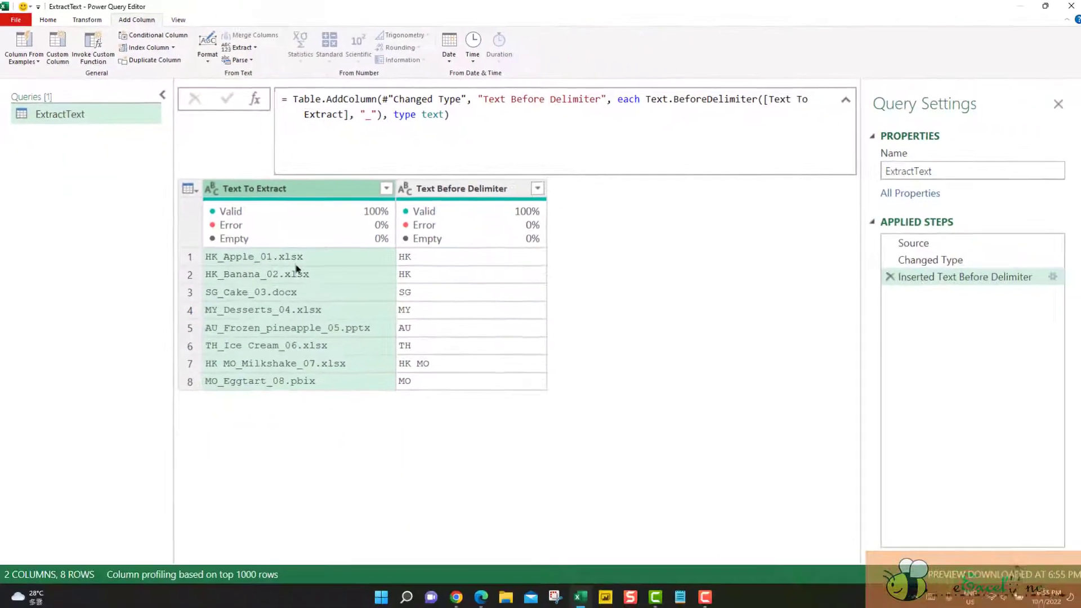
Edit the Text Before Delimiter step to skip 1 underscore, scanning from the start
{"action": "left_click", "coordinate": [1049, 276]}
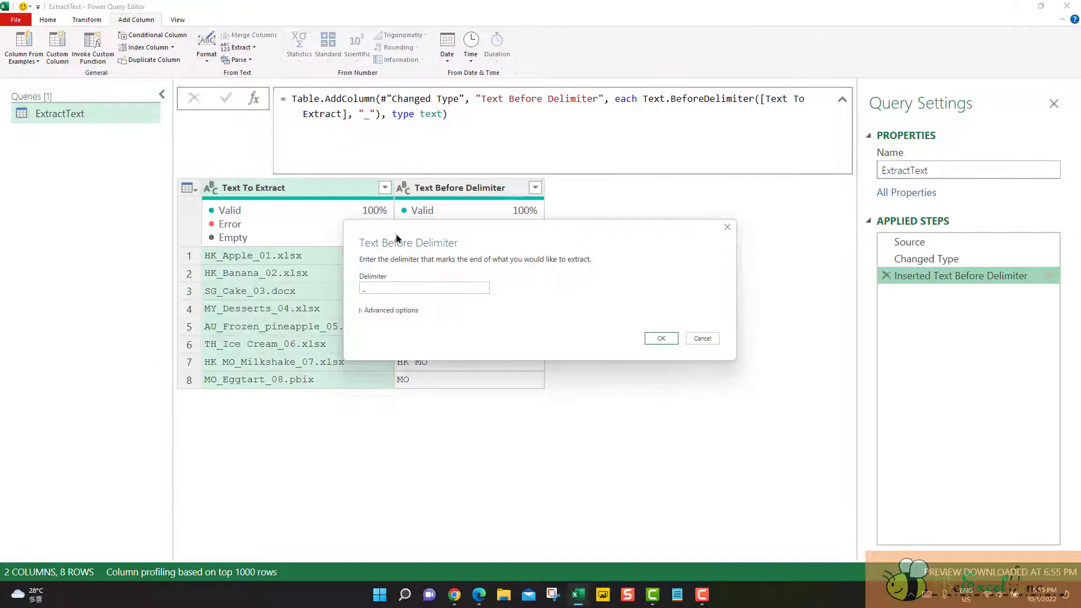
{"action": "left_click_drag", "start_coordinate": [397, 236], "coordinate": [509, 238]}
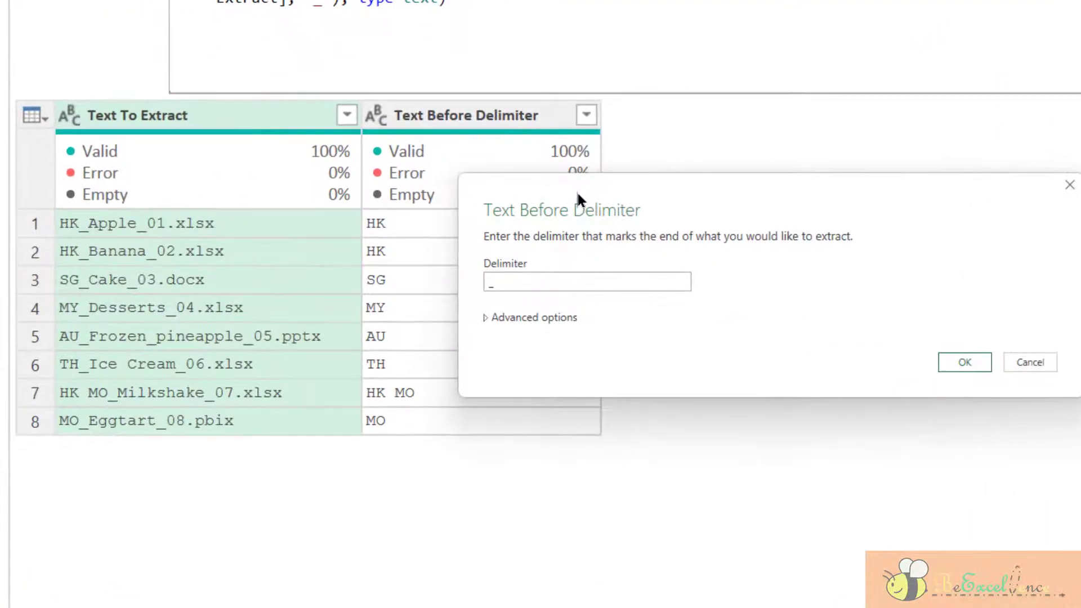
{"action": "left_click", "coordinate": [487, 321]}
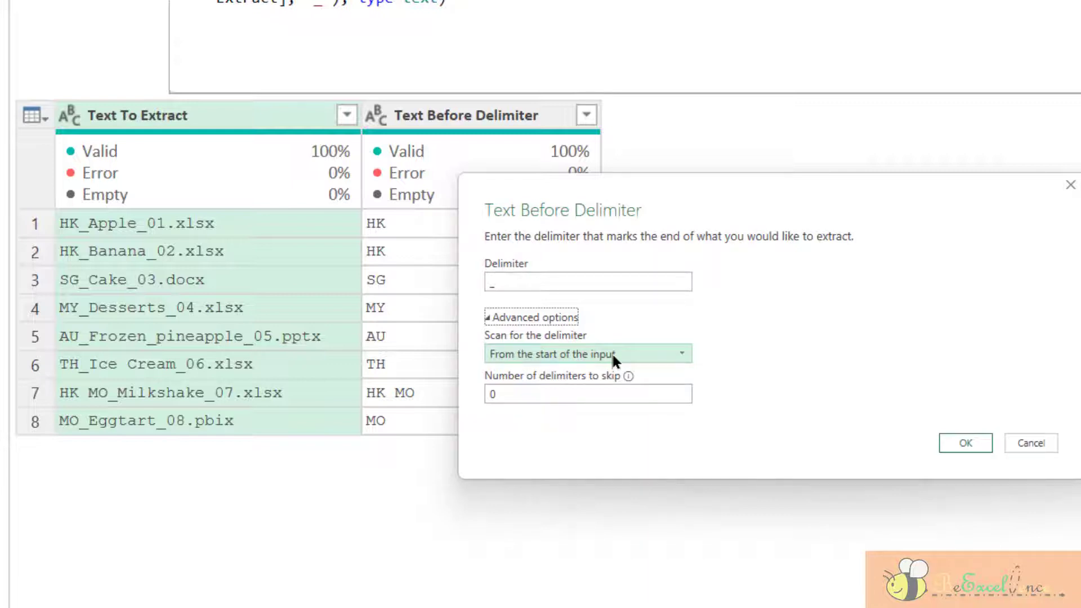
{"action": "left_click", "coordinate": [679, 355]}
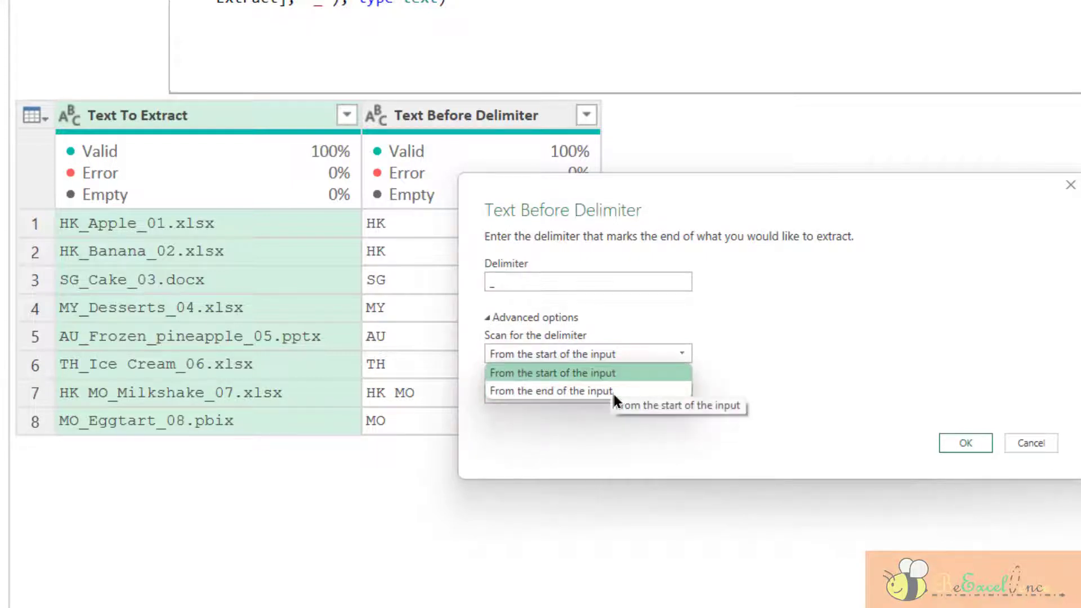
{"action": "left_click", "coordinate": [601, 373]}
{"action": "left_click_drag", "start_coordinate": [504, 394], "coordinate": [475, 394]}
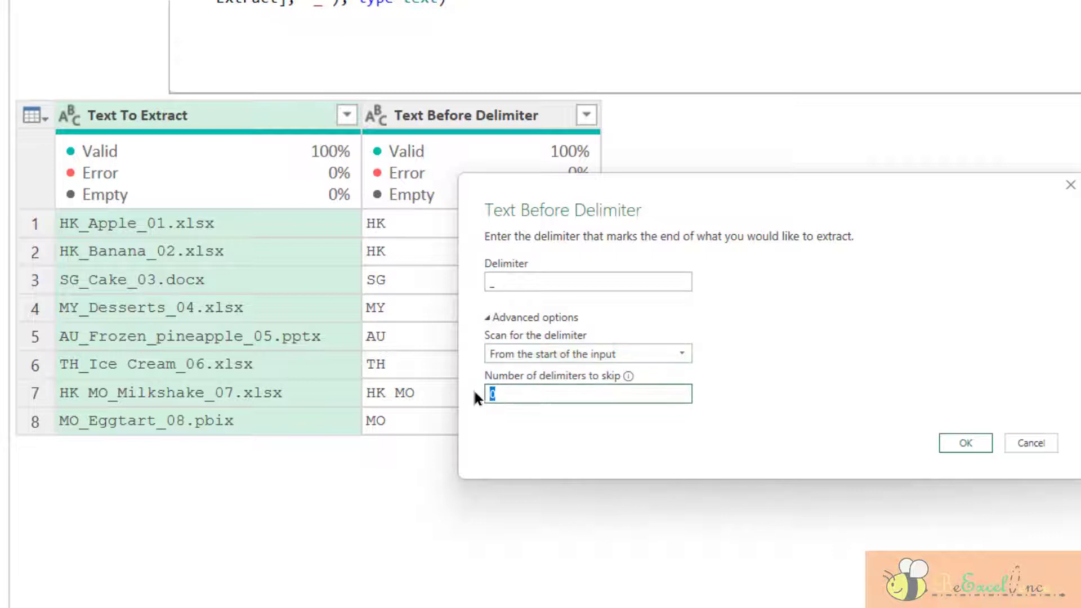
{"action": "type", "text": "1"}
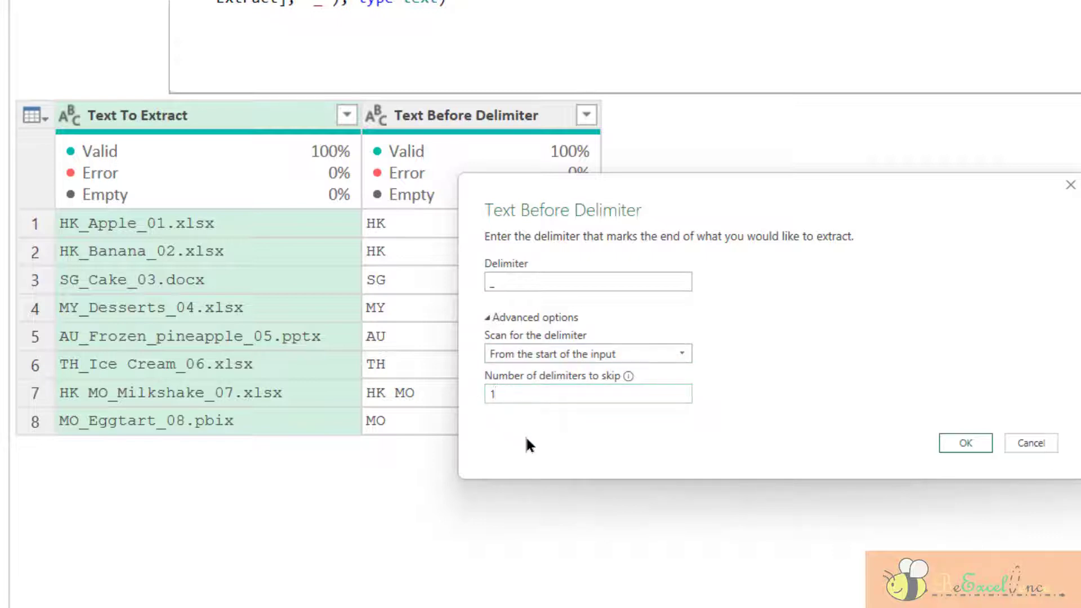
{"action": "left_click", "coordinate": [964, 443]}
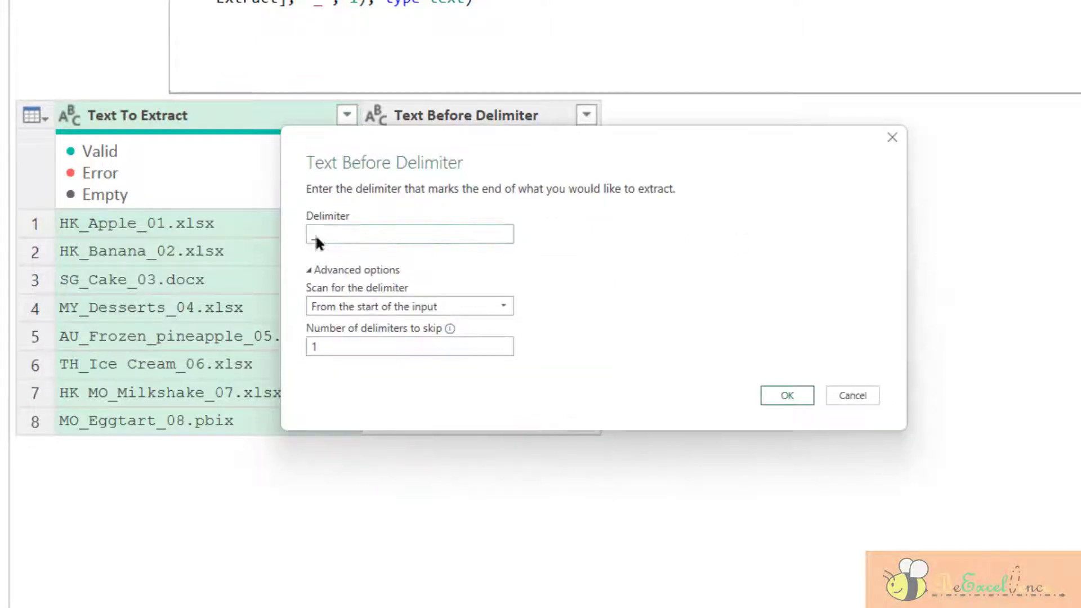
Change the delimiter to 'an' with 0 skipped, giving HK_B for the Banana row
{"action": "left_click_drag", "start_coordinate": [349, 235], "coordinate": [292, 242]}
{"action": "key", "text": "BackSpace"}
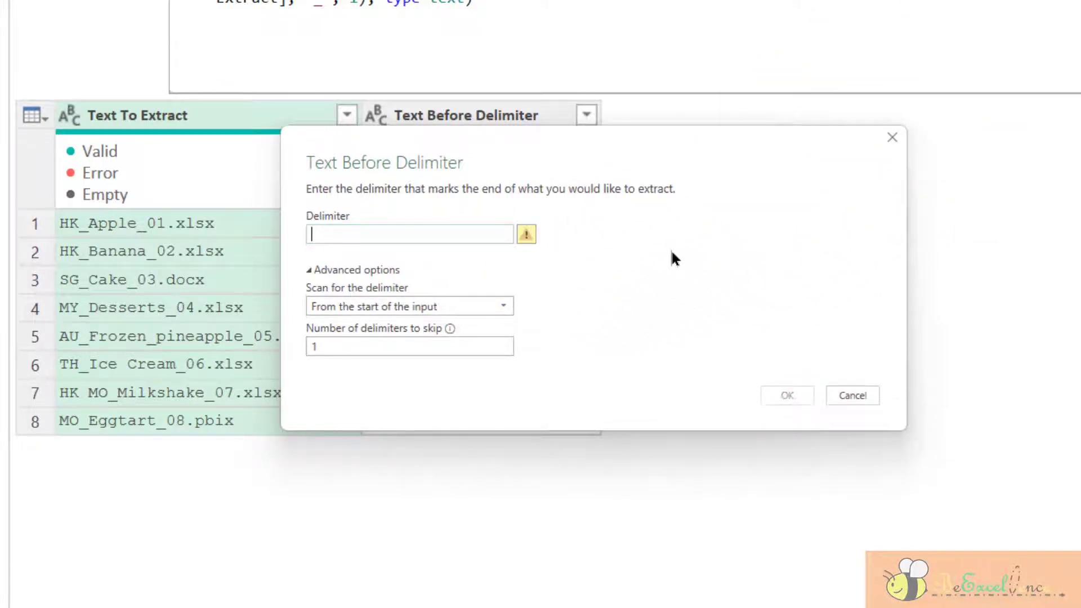
{"action": "type", "text": "an"}
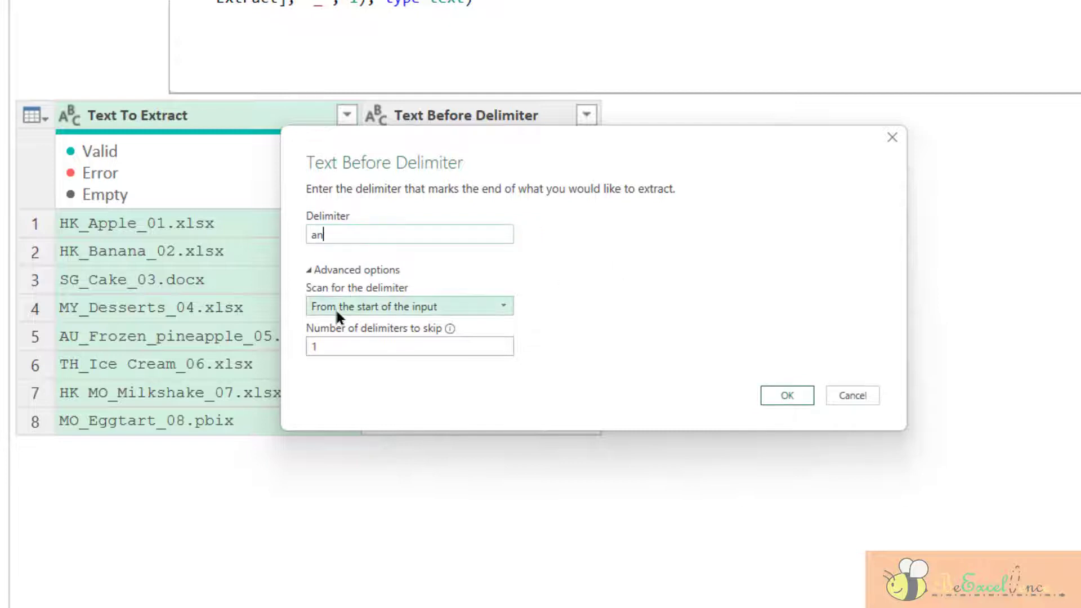
{"action": "left_click", "coordinate": [313, 346]}
{"action": "type", "text": "0"}
{"action": "left_click", "coordinate": [789, 401]}
{"action": "left_click", "coordinate": [795, 394]}
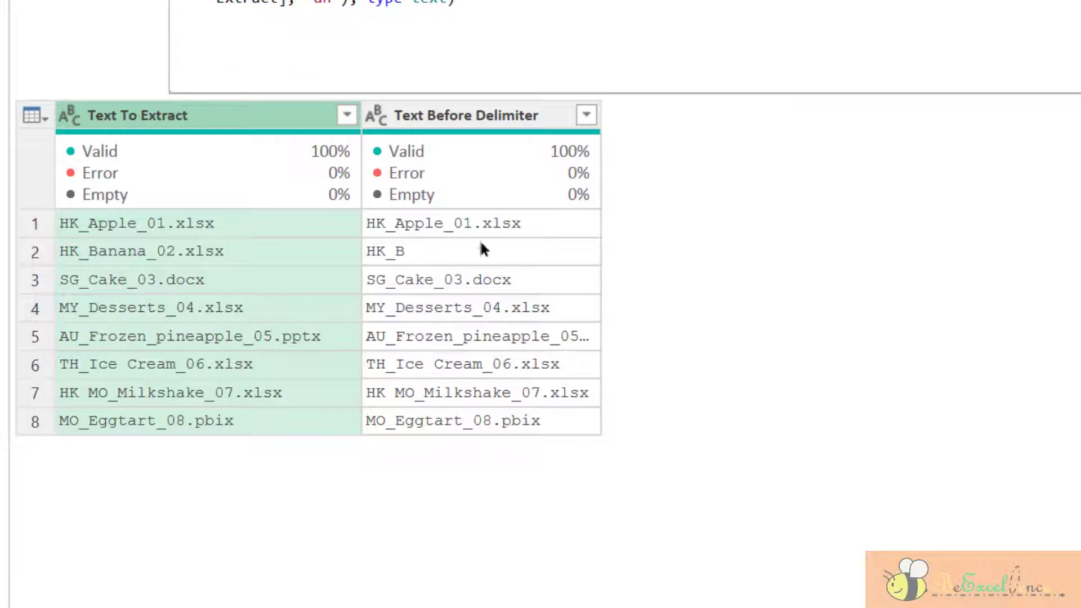
{"action": "left_click", "coordinate": [436, 251]}
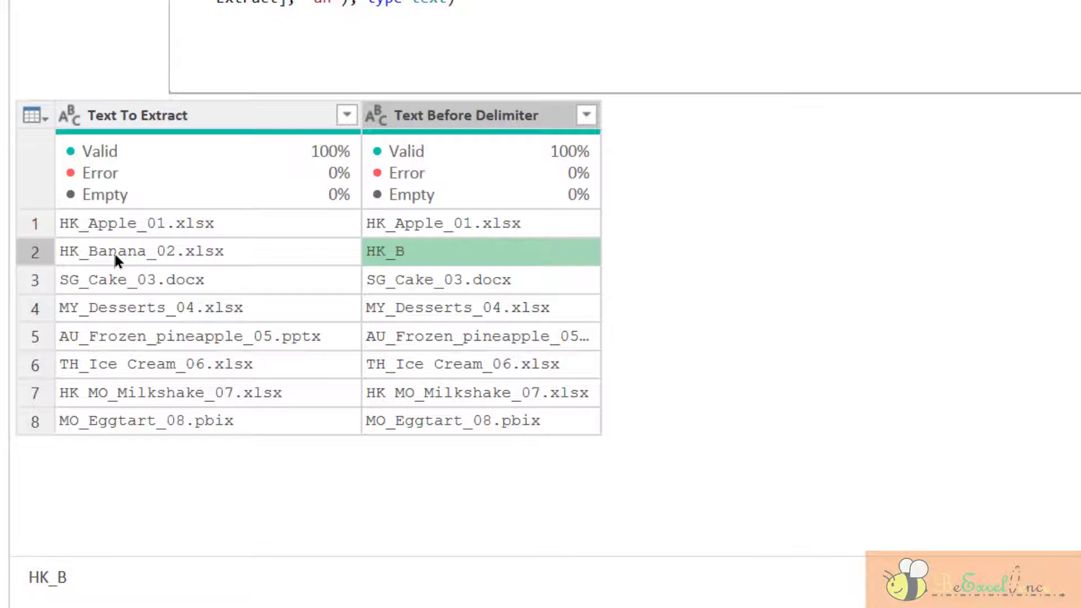
{"action": "left_click", "coordinate": [580, 225]}
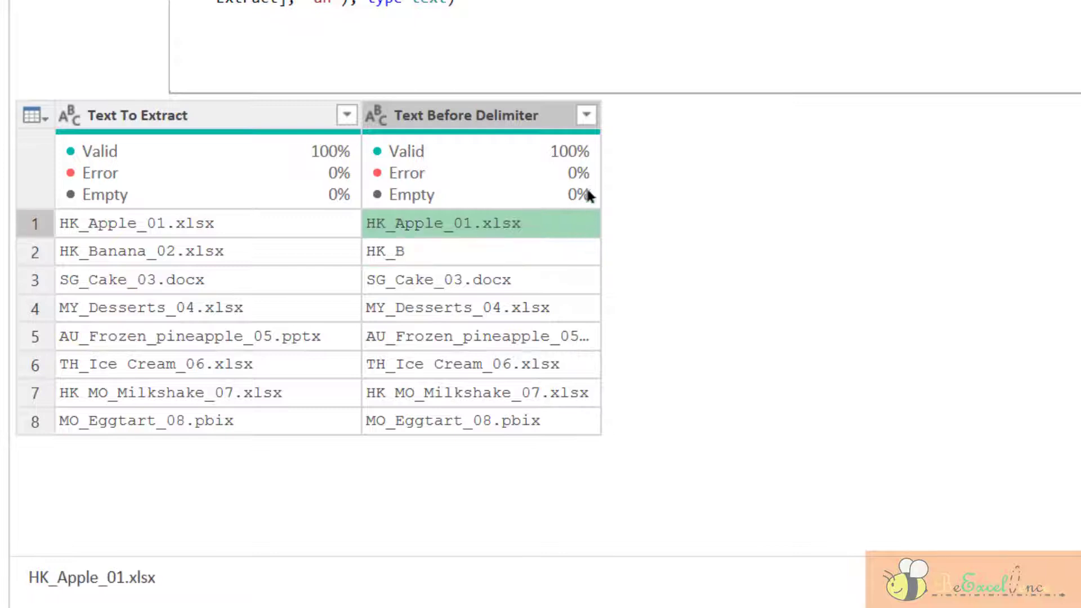
{"action": "left_click_drag", "start_coordinate": [601, 109], "coordinate": [696, 109]}
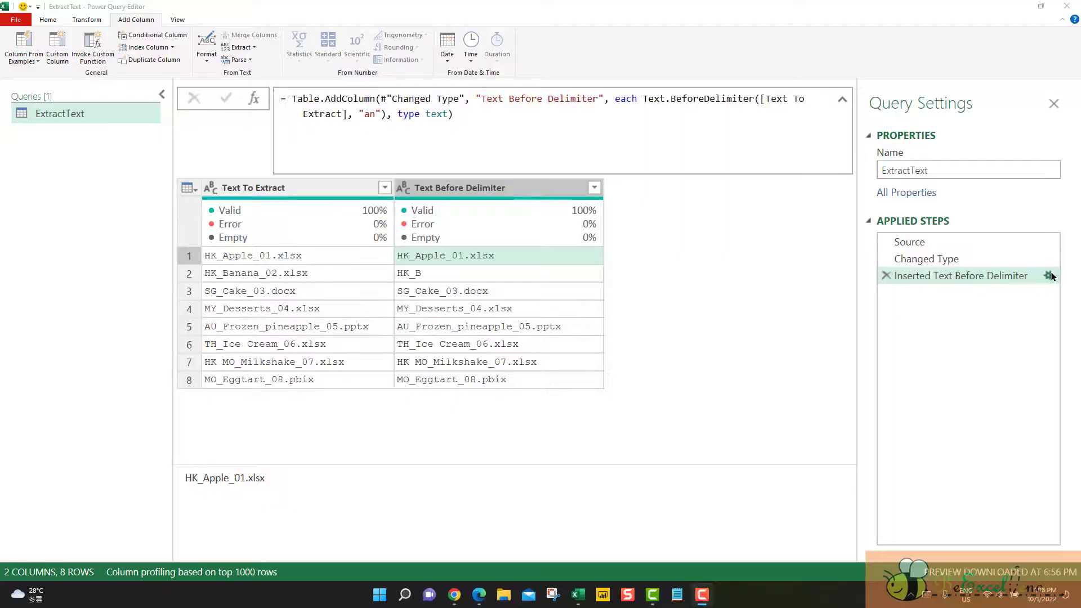
Set the delimiter to _ scanned from the end, giving HK_Apple, SG_Cake and HK MO_Milkshake
{"action": "left_click", "coordinate": [1048, 275]}
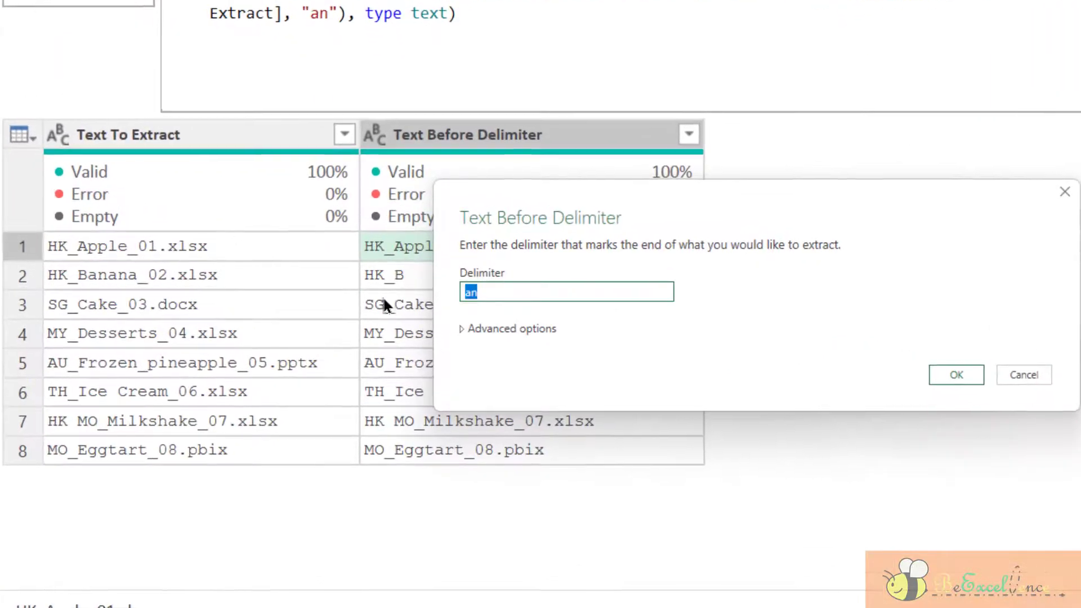
{"action": "type", "text": "_"}
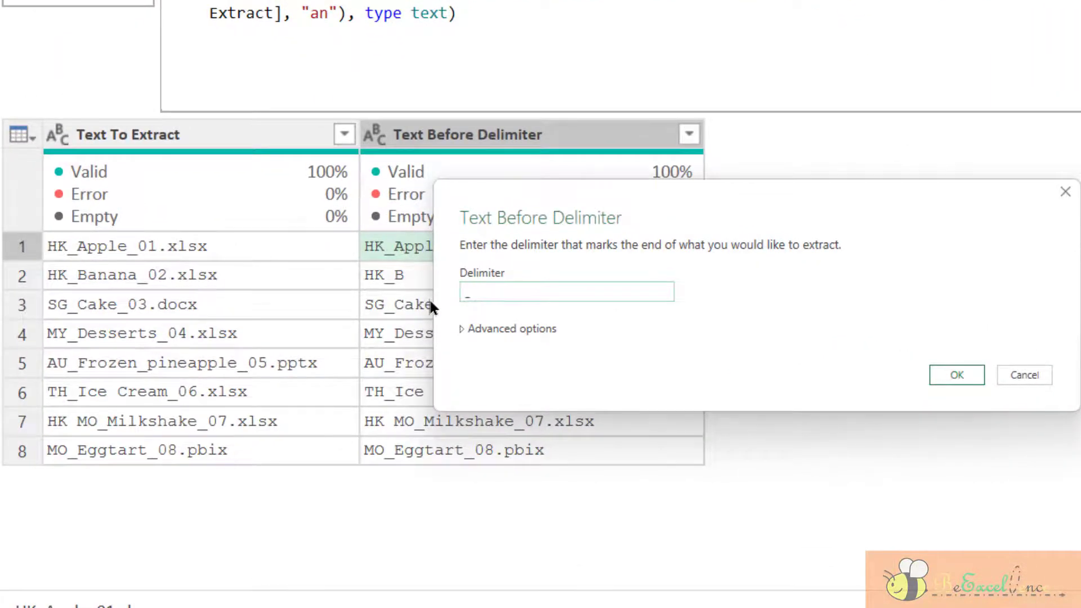
{"action": "left_click", "coordinate": [465, 333]}
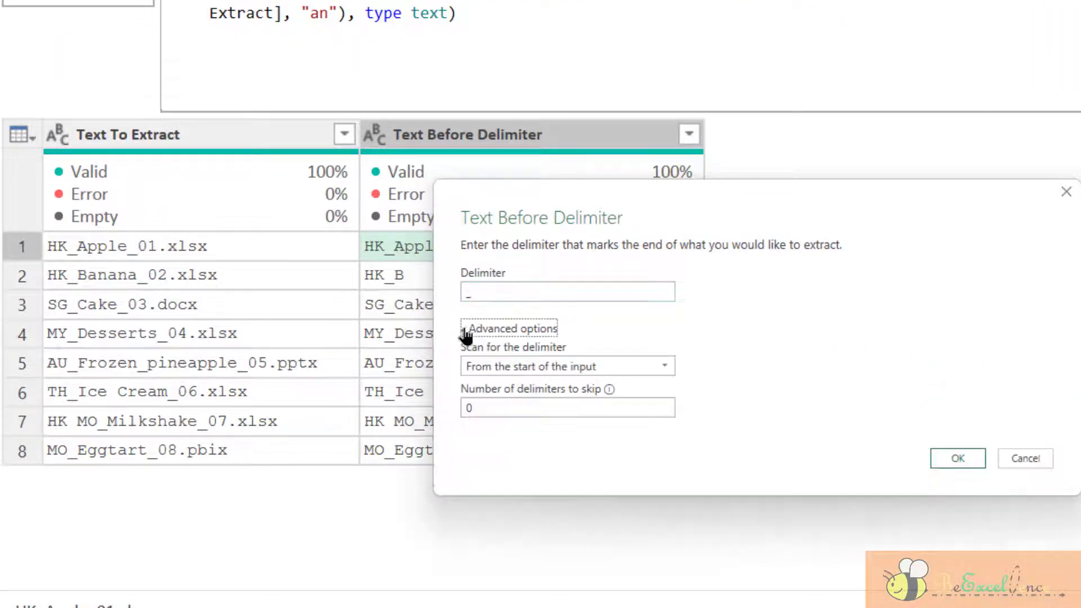
{"action": "left_click", "coordinate": [579, 367]}
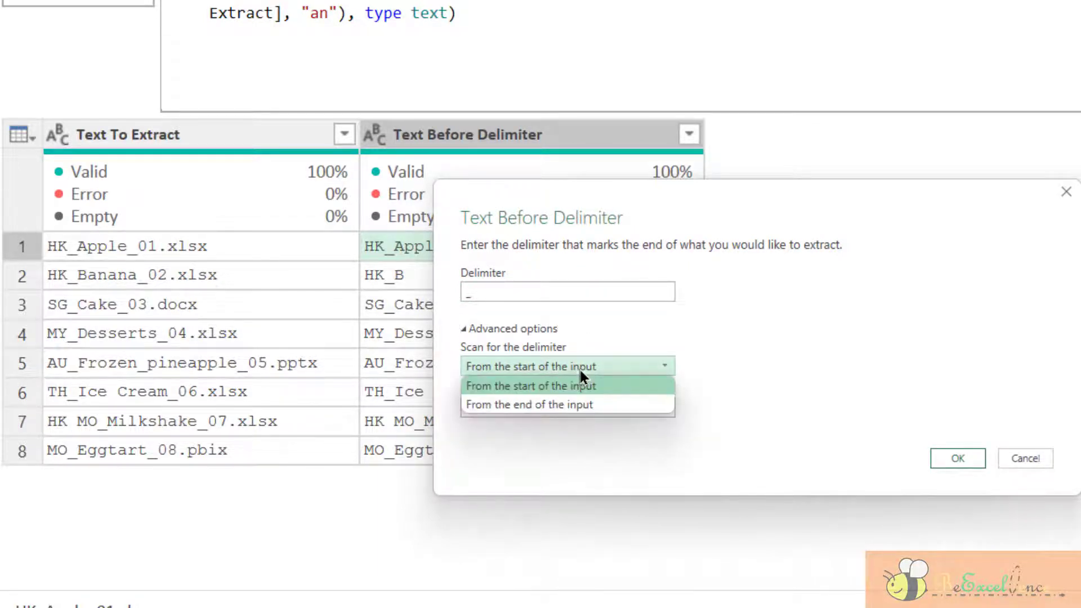
{"action": "left_click", "coordinate": [606, 405]}
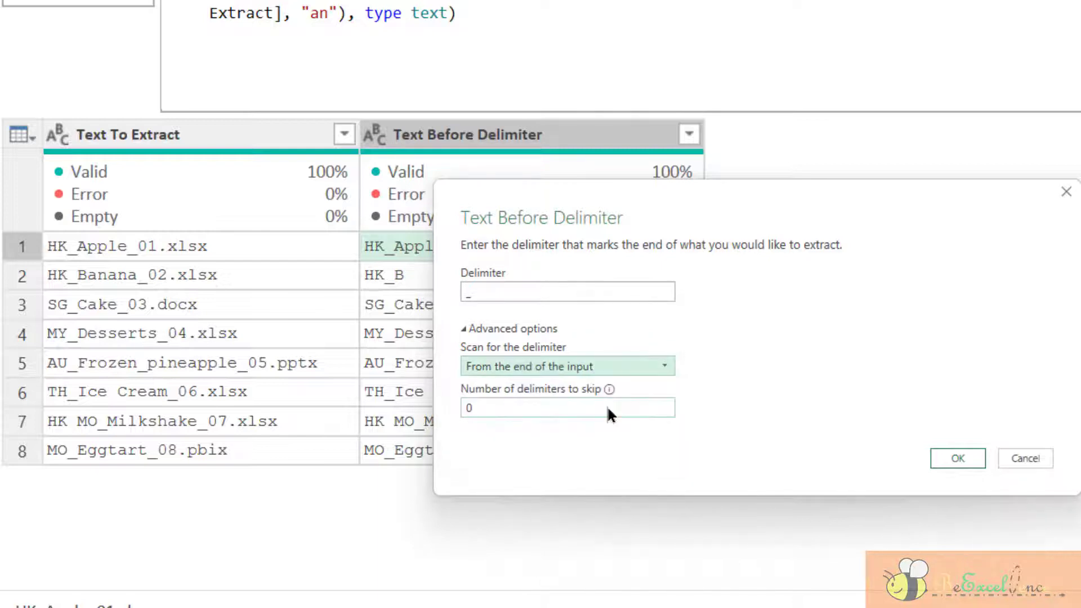
{"action": "left_click", "coordinate": [955, 457]}
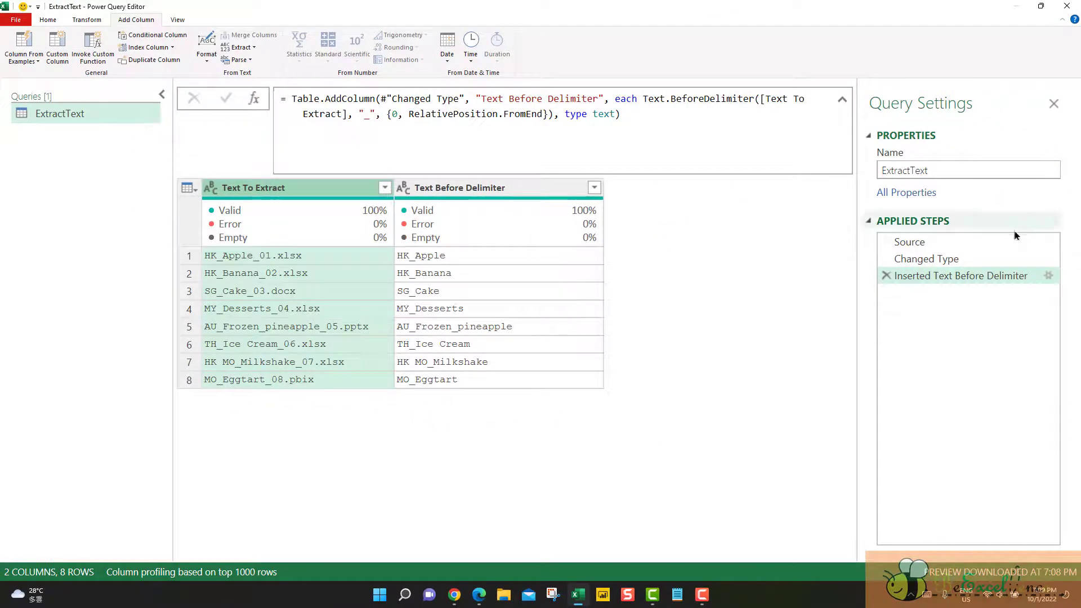
Delete the Text Before Delimiter step and add a Text After Delimiter column on '.' for extensions
{"action": "left_click", "coordinate": [887, 276]}
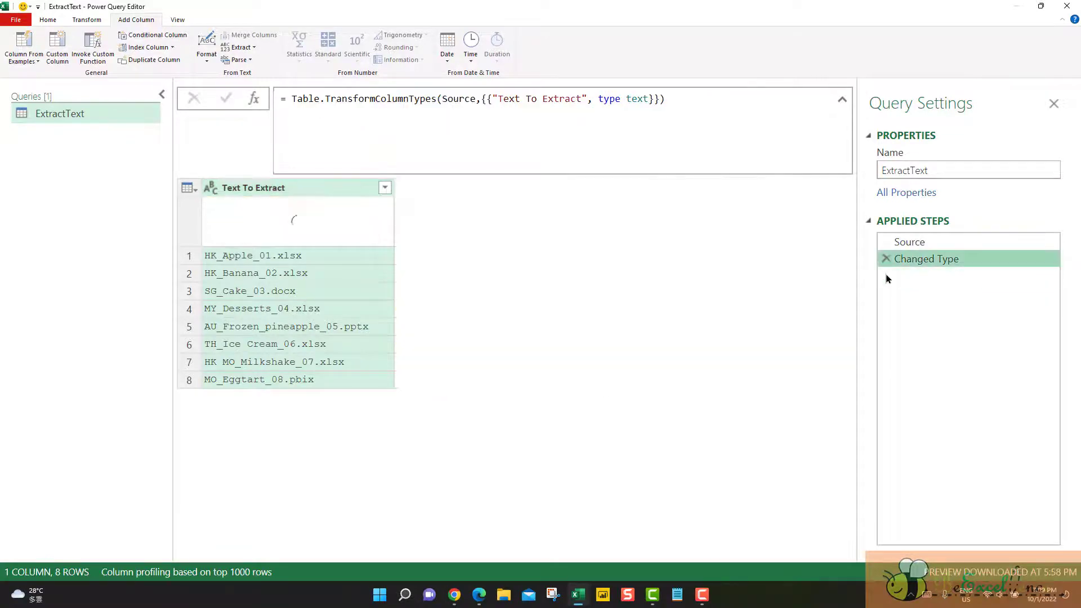
{"action": "left_click", "coordinate": [253, 49]}
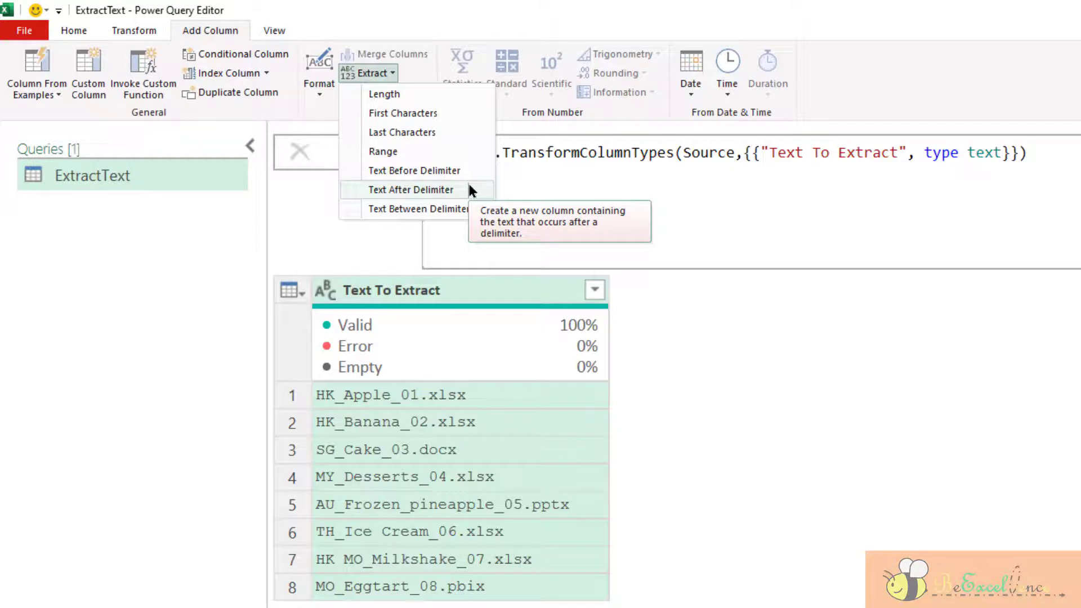
{"action": "left_click", "coordinate": [469, 187]}
{"action": "left_click_drag", "start_coordinate": [600, 355], "coordinate": [724, 312]}
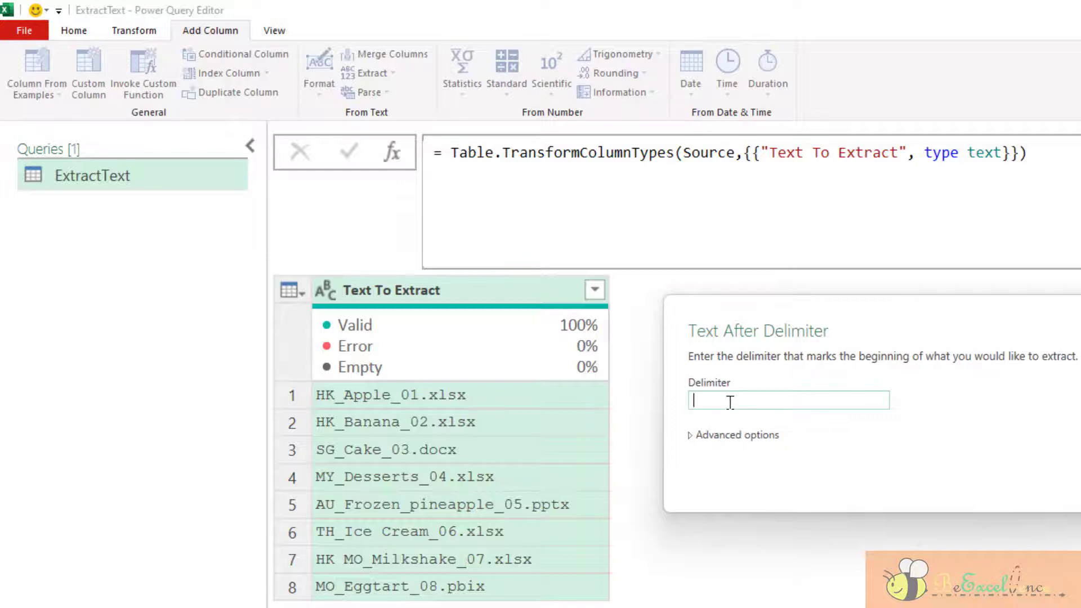
{"action": "type", "text": "."}
{"action": "key", "text": "Return"}
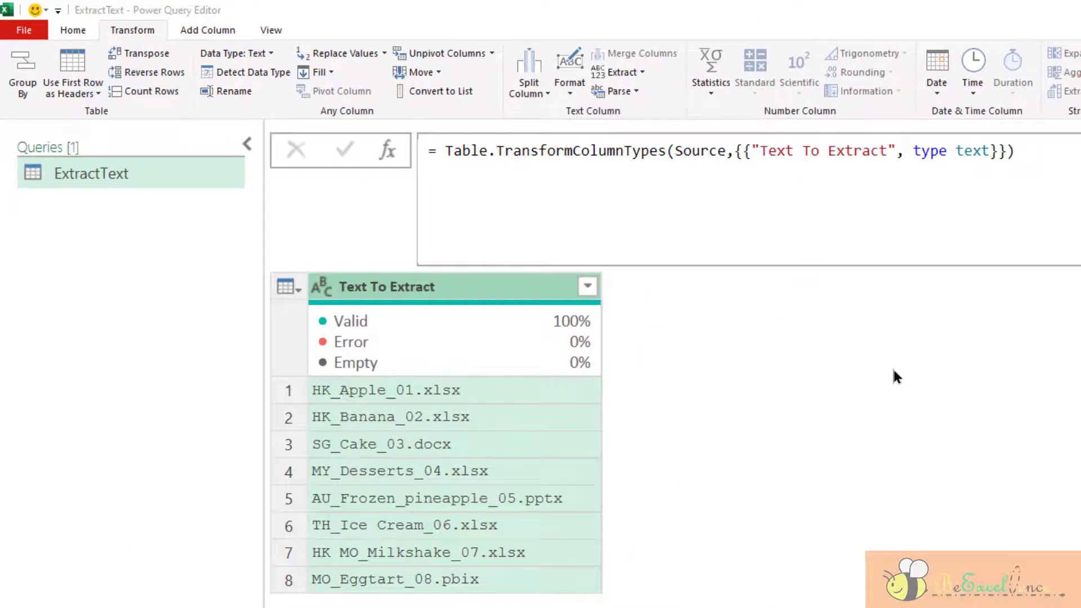
Add a Text Between Delimiters column with _ as start and end delimiters, giving Apple and Eggtart
{"action": "left_click", "coordinate": [205, 30]}
{"action": "left_click", "coordinate": [386, 72]}
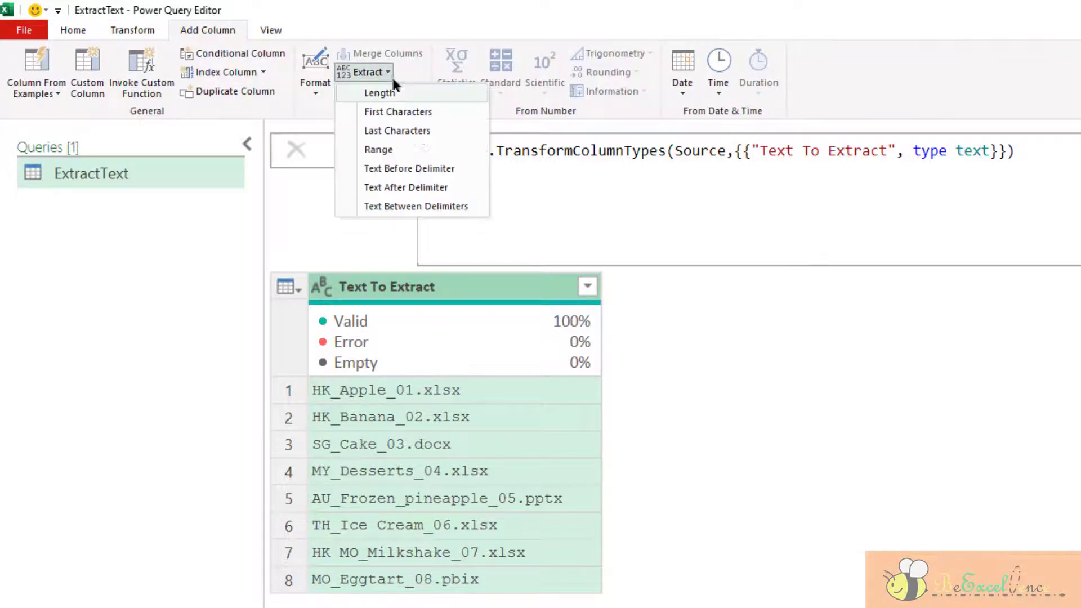
{"action": "left_click", "coordinate": [457, 209]}
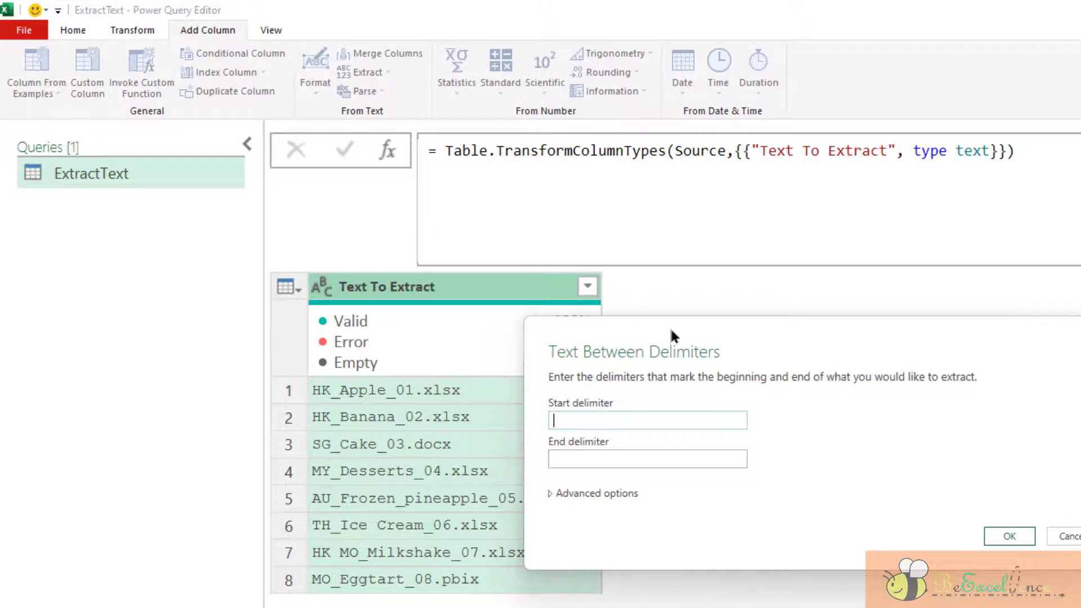
{"action": "left_click_drag", "start_coordinate": [670, 330], "coordinate": [771, 326]}
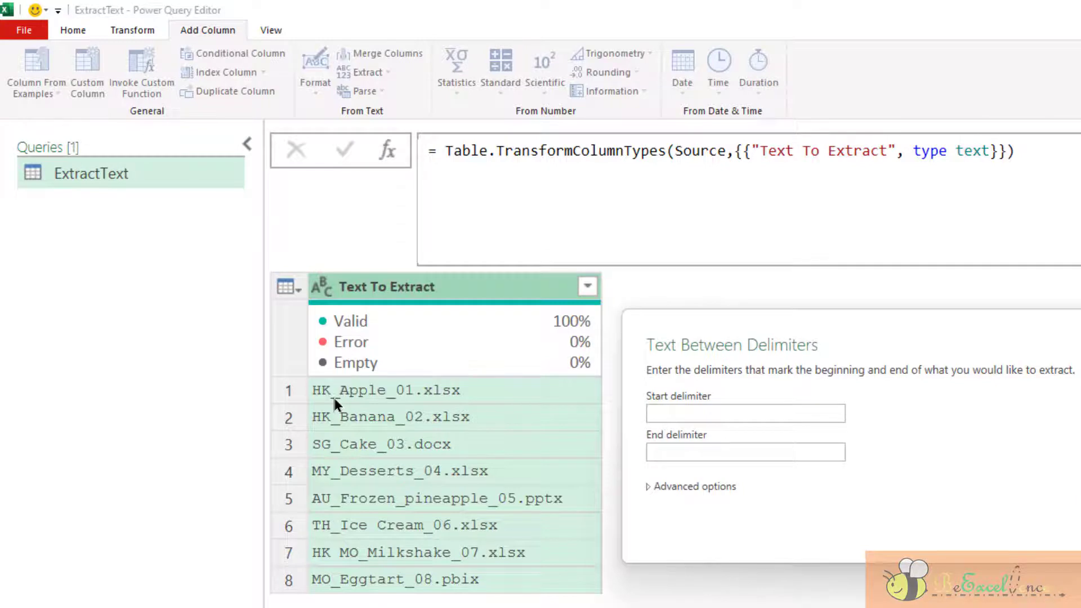
{"action": "left_click", "coordinate": [673, 411]}
{"action": "type", "text": "_"}
{"action": "left_click", "coordinate": [701, 454]}
{"action": "type", "text": "_"}
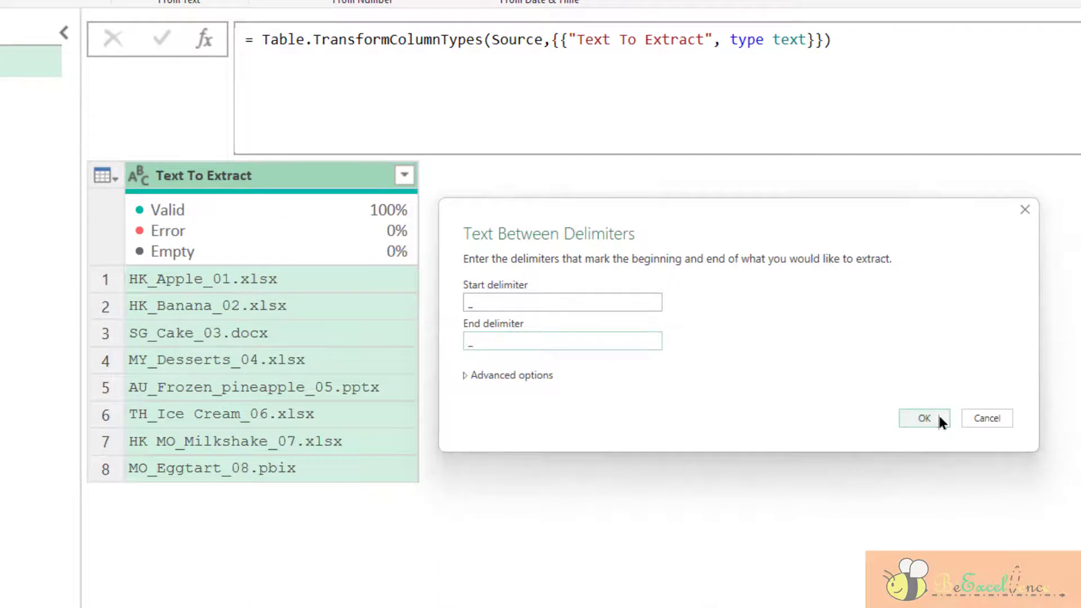
{"action": "left_click", "coordinate": [939, 418]}
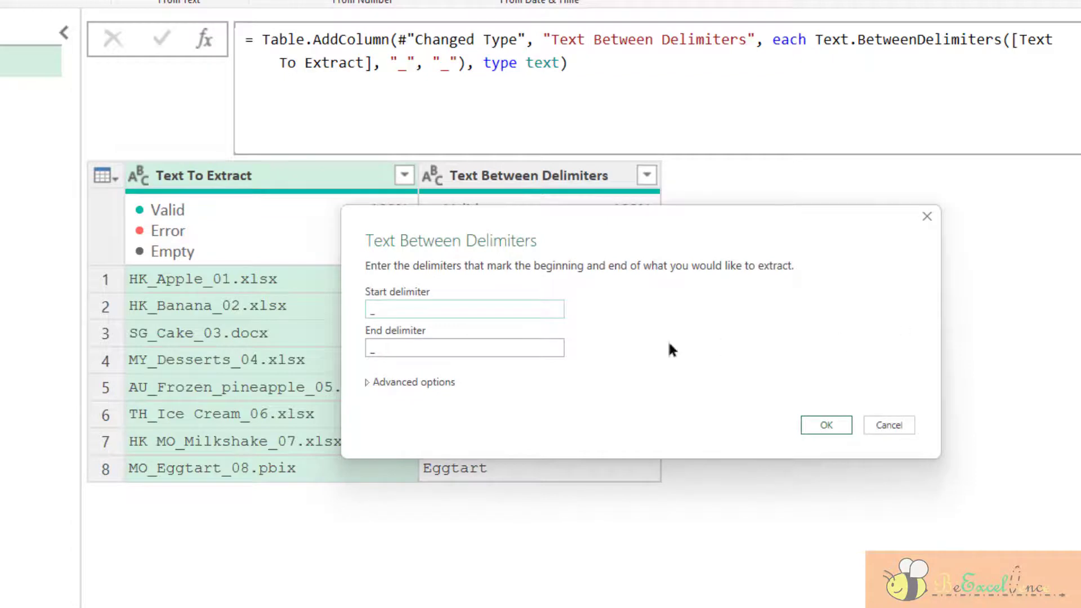
Change the end delimiter to '.' so values read Apple_01, Cake_03 and Eggtart_08
{"action": "key", "text": "Tab"}
{"action": "type", "text": "_"}
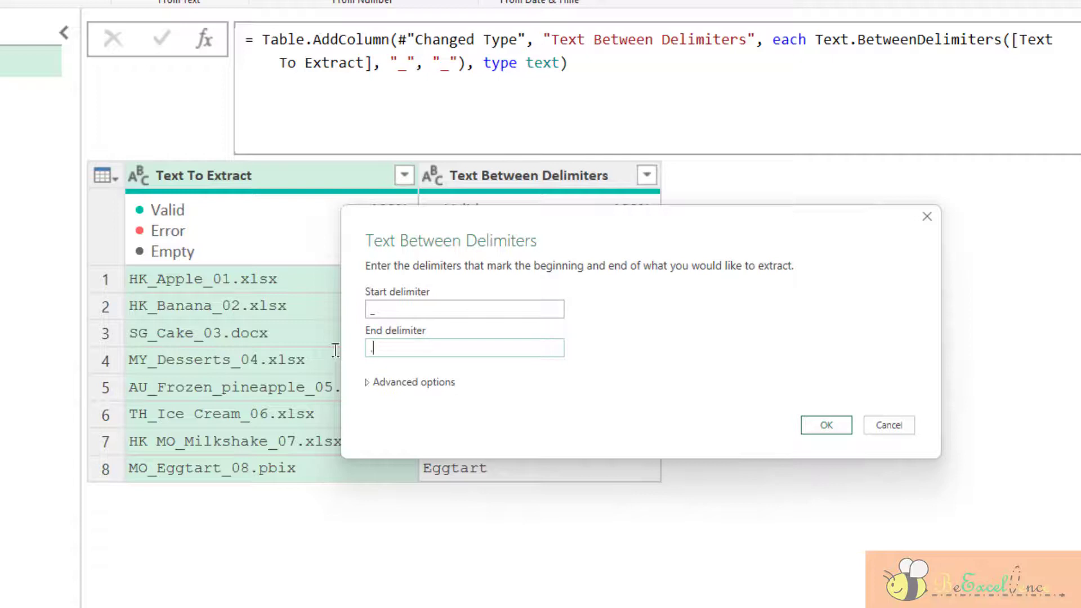
{"action": "left_click", "coordinate": [827, 425]}
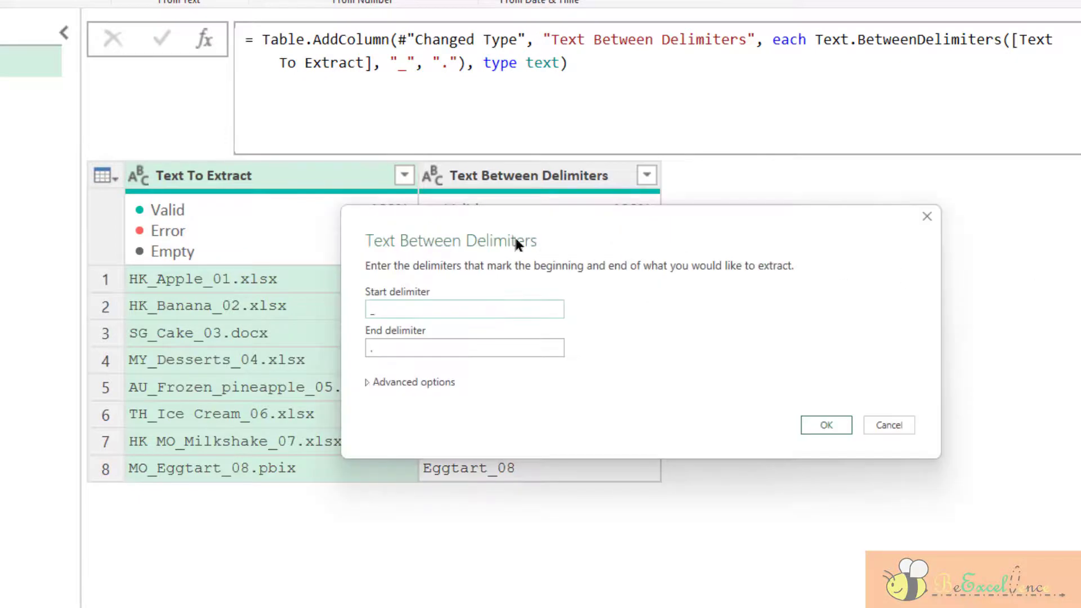
{"action": "left_click_drag", "start_coordinate": [516, 241], "coordinate": [748, 241]}
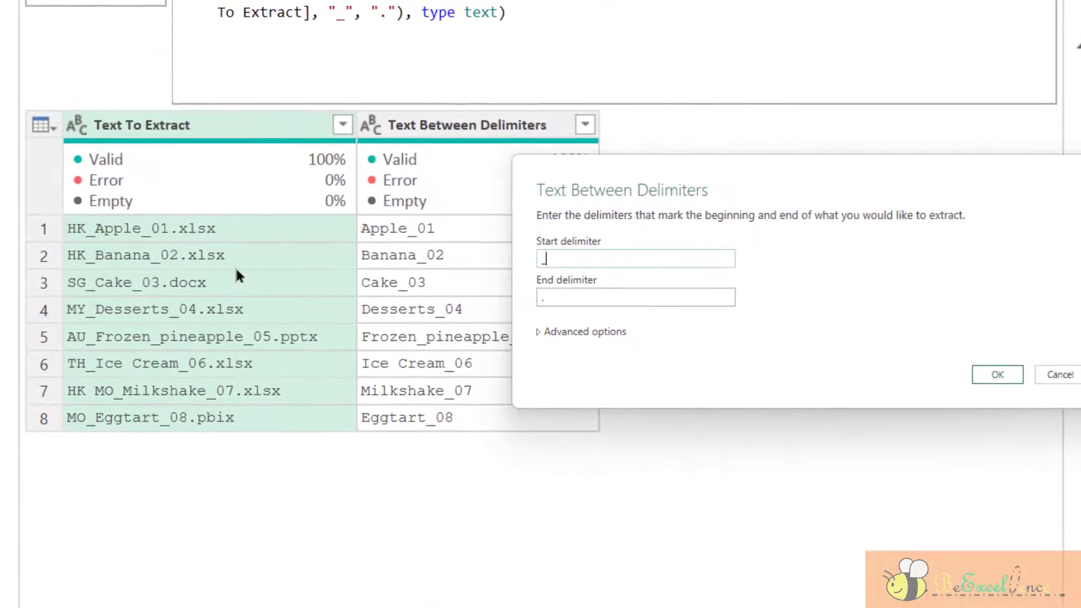
Scan for the start delimiter from the end of the input, leaving just 01 through 08
{"action": "left_click", "coordinate": [601, 382]}
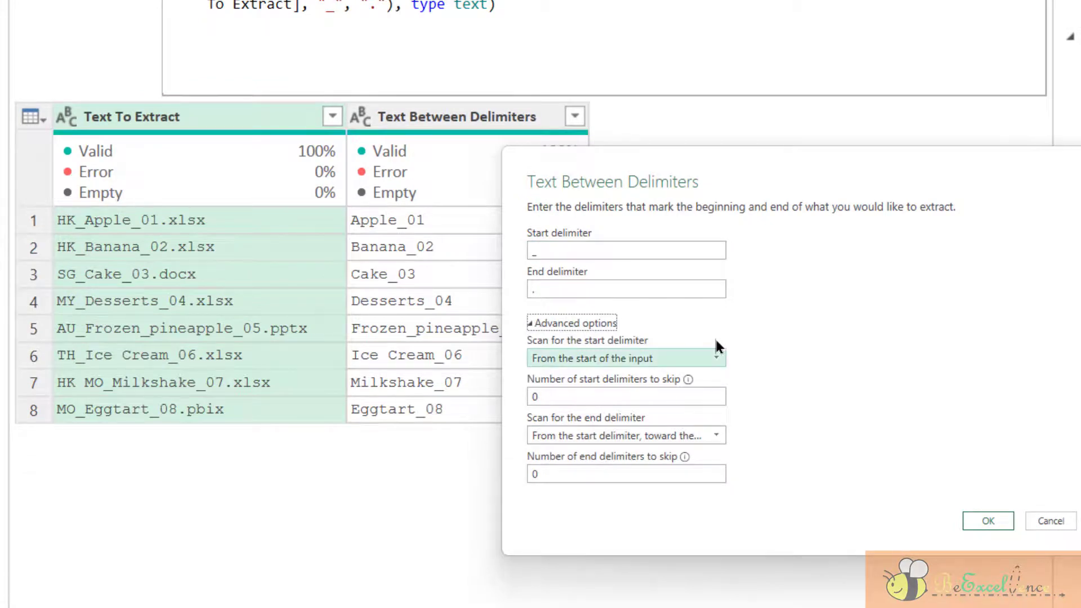
{"action": "left_click", "coordinate": [613, 359]}
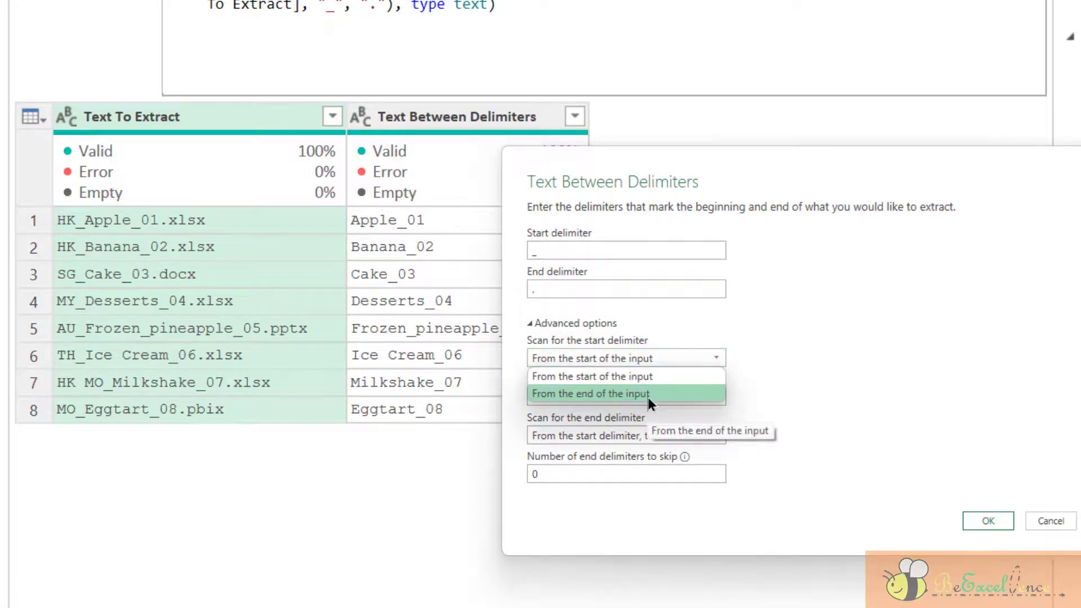
{"action": "left_click", "coordinate": [648, 394]}
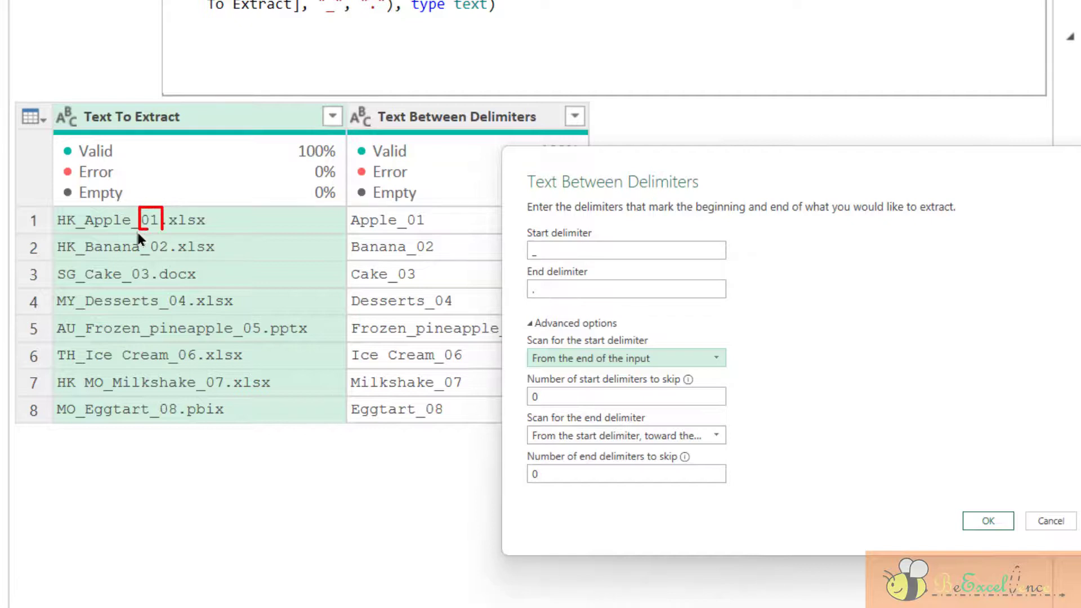
{"action": "left_click", "coordinate": [989, 521]}
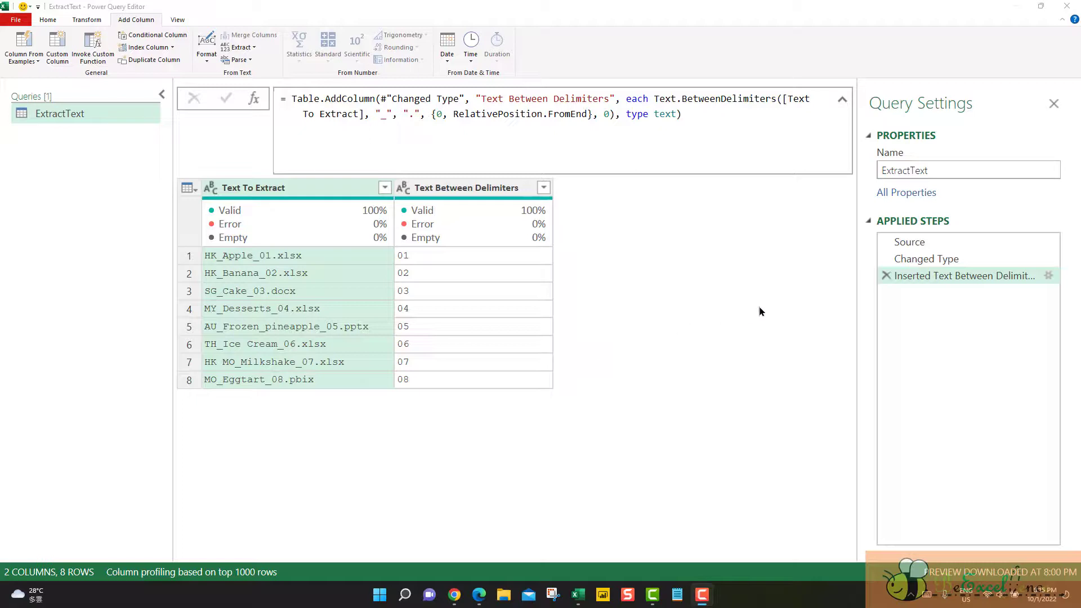
Reopen the Text Between Delimiters settings and move the dialog aside to see the extracted numbers
{"action": "left_click", "coordinate": [1048, 276]}
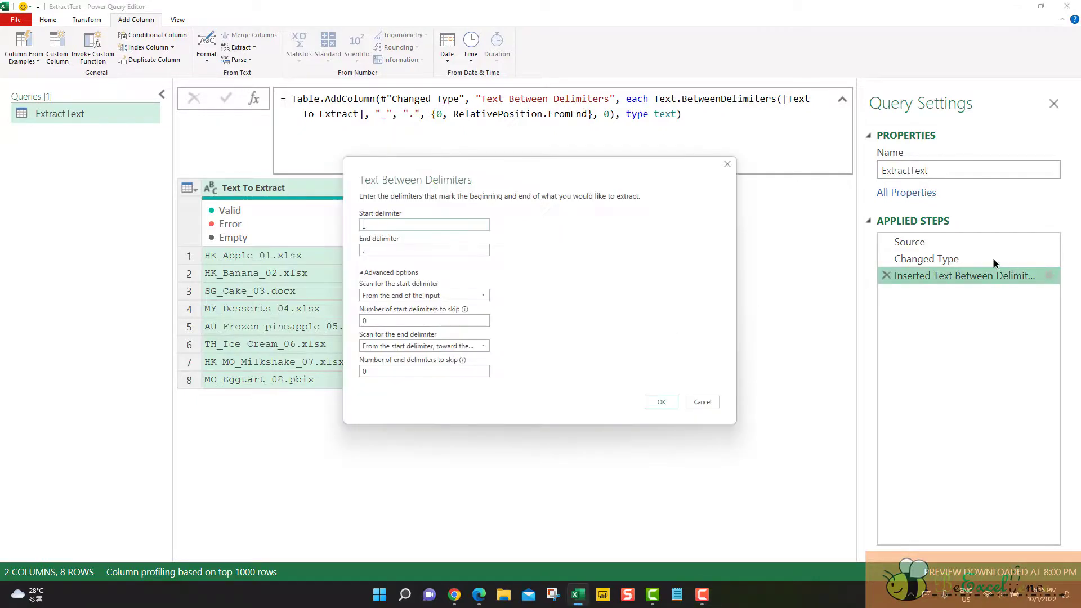
{"action": "left_click_drag", "start_coordinate": [481, 173], "coordinate": [640, 174]}
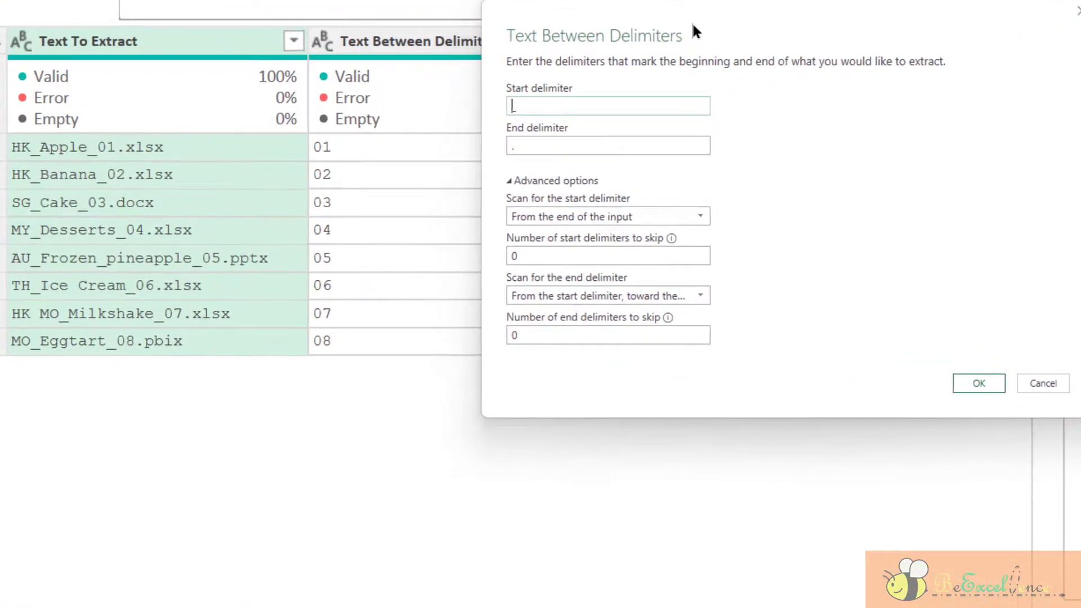
{"action": "left_click_drag", "start_coordinate": [697, 31], "coordinate": [718, 31]}
Swap the delimiters: period '.' as start delimiter and underscore '_' as end delimiter
{"action": "type", "text": "_"}
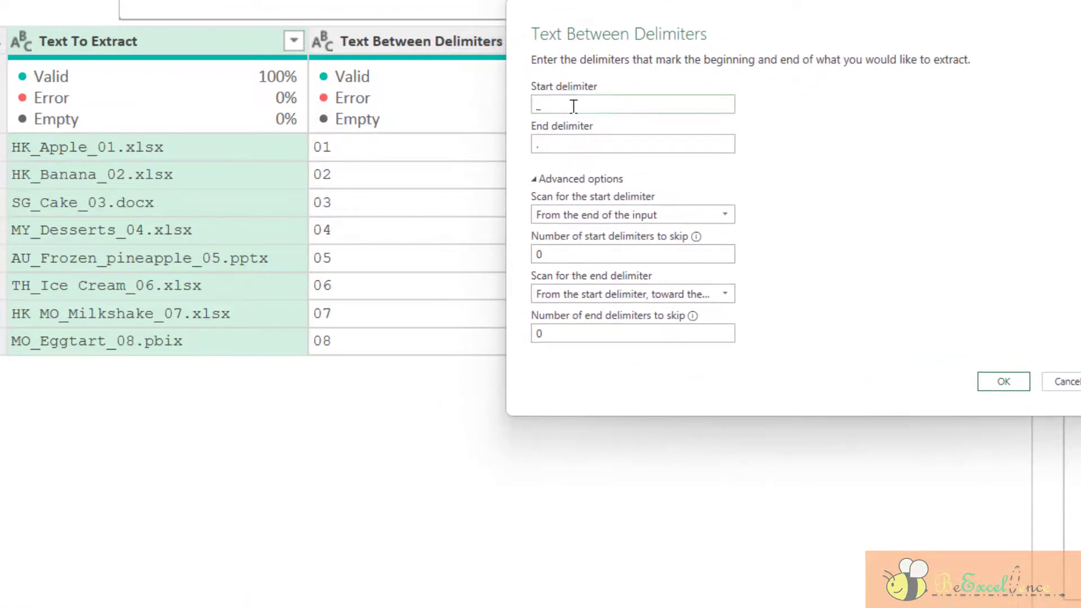
{"action": "left_click_drag", "start_coordinate": [550, 104], "coordinate": [503, 115]}
{"action": "type", "text": "."}
{"action": "key", "text": "Tab"}
{"action": "type", "text": "_"}
{"action": "left_click", "coordinate": [664, 221]}
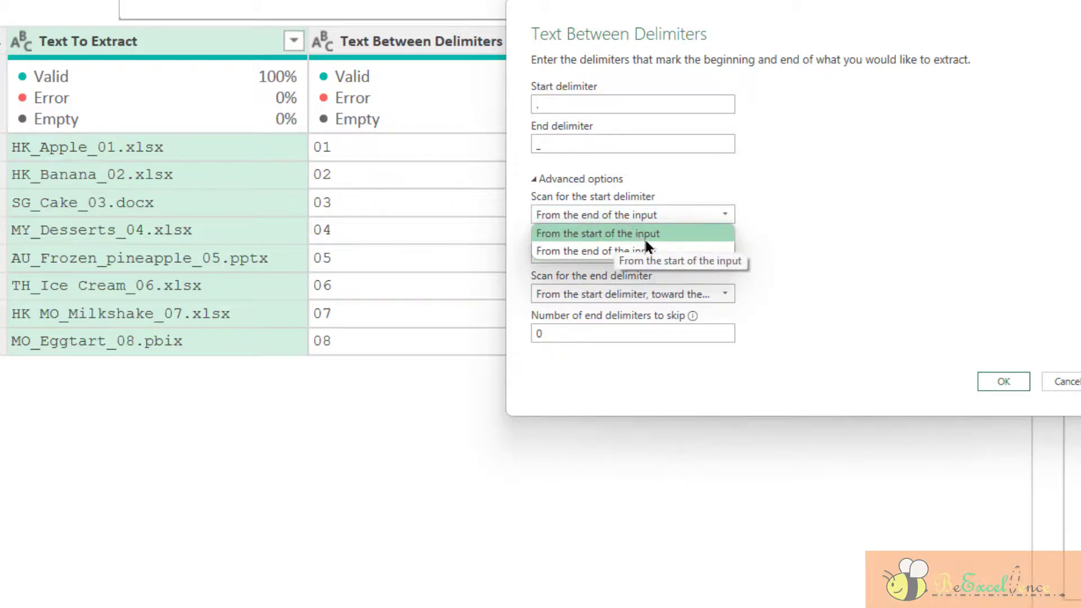
Scan for the start delimiter from the end and the end delimiter toward the input's start, then apply
{"action": "left_click", "coordinate": [609, 251]}
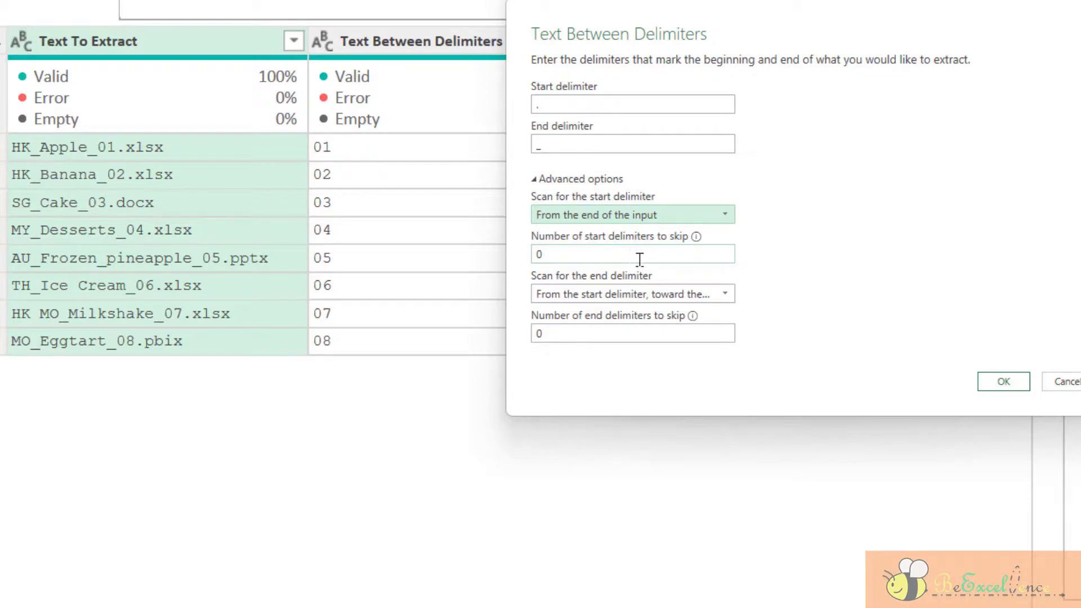
{"action": "left_click", "coordinate": [611, 293]}
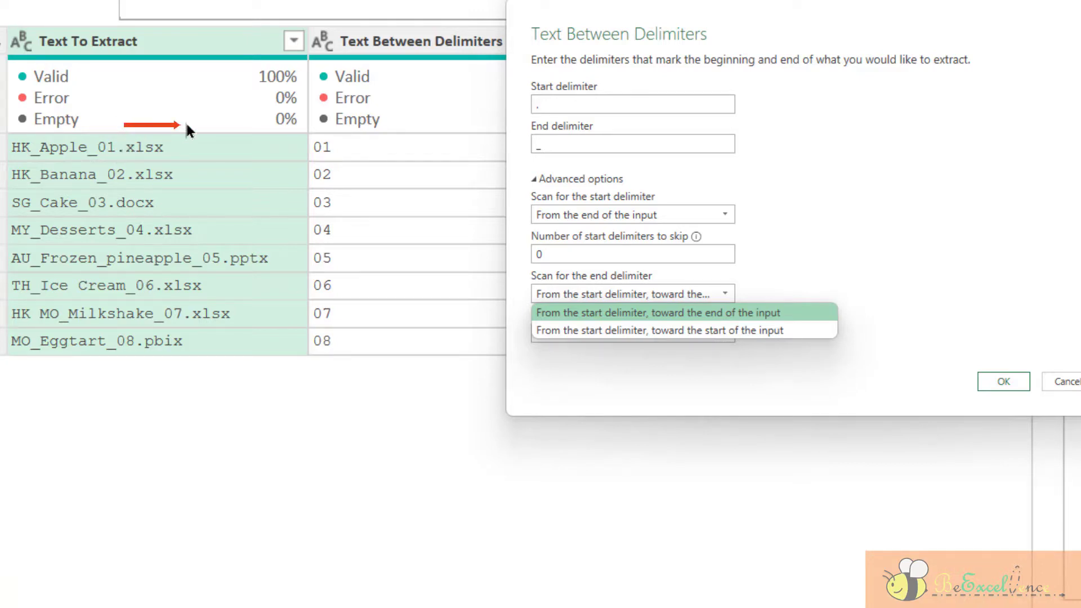
{"action": "left_click", "coordinate": [740, 333]}
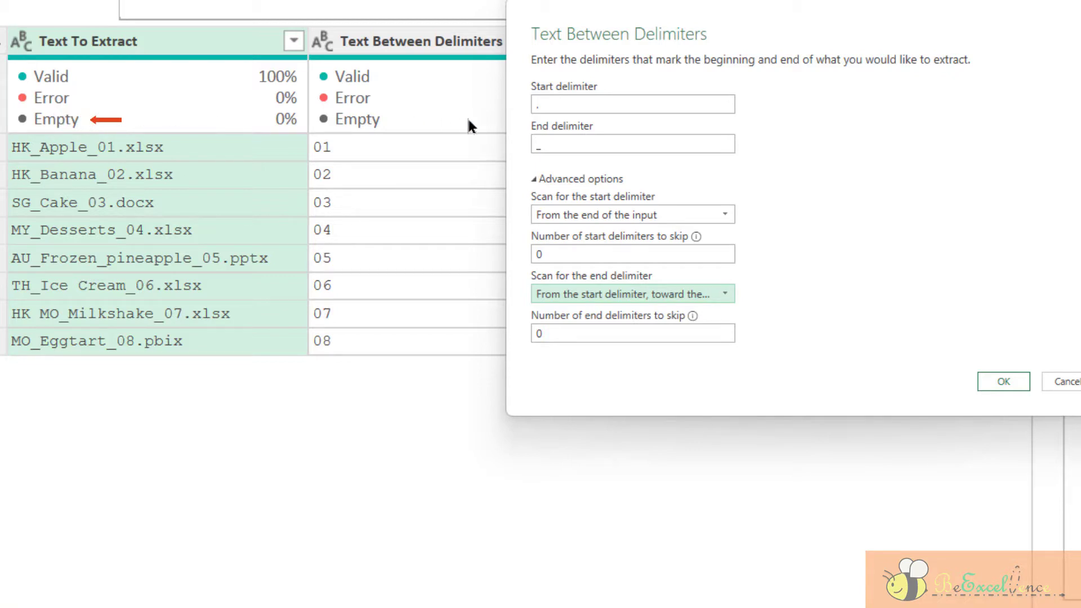
{"action": "left_click", "coordinate": [558, 99]}
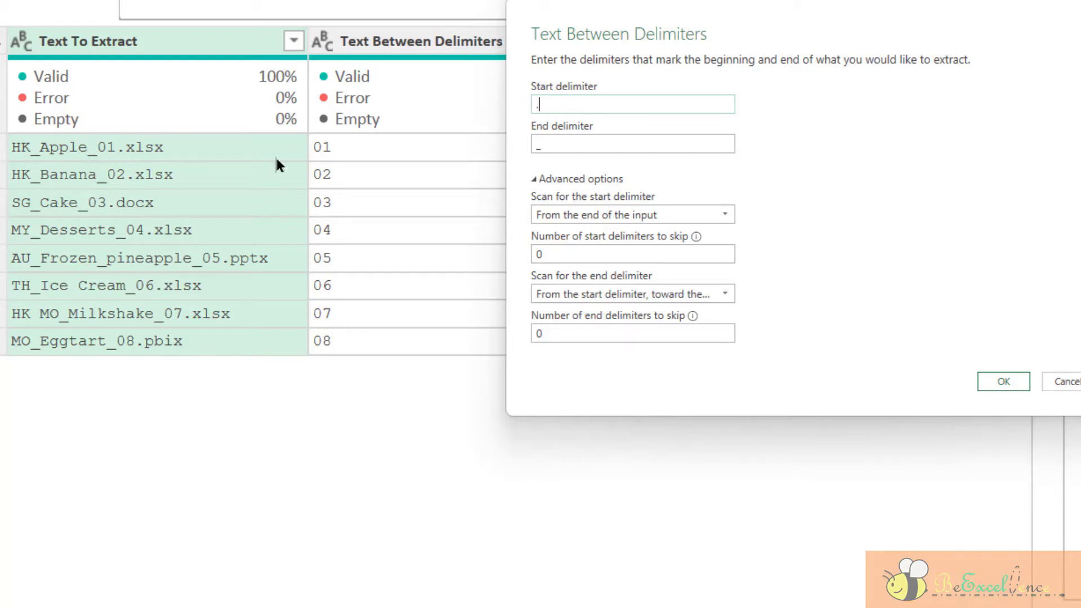
{"action": "left_click", "coordinate": [1005, 382]}
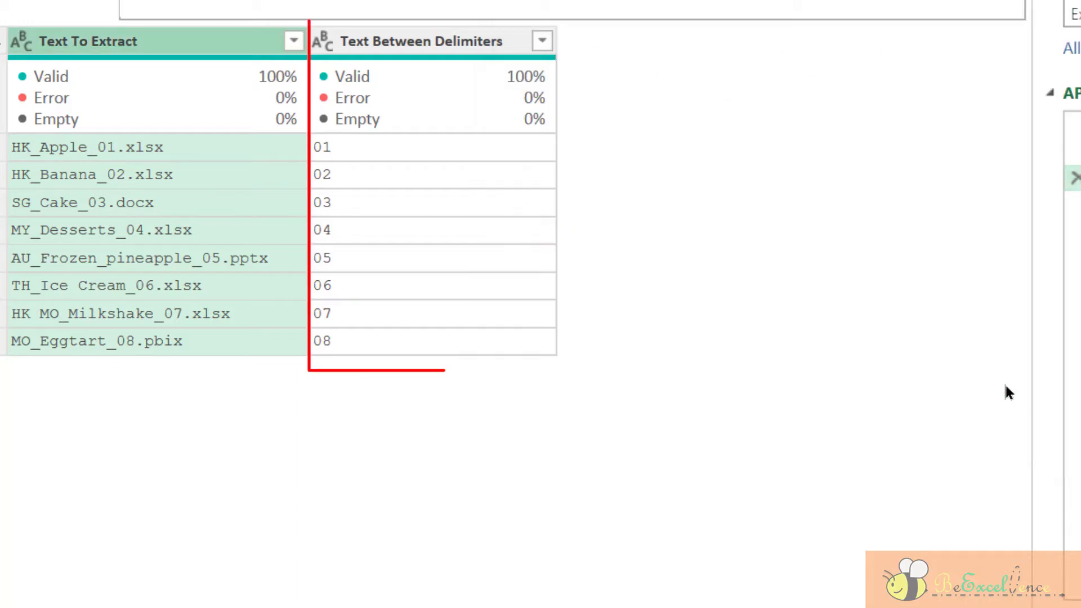